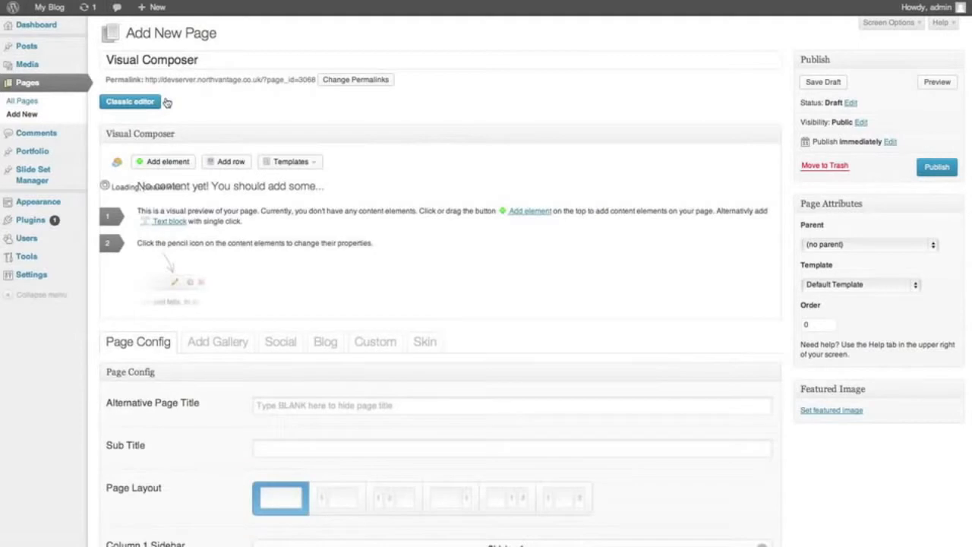
Step: Add a Tabs element from the Content category to the empty page
click(168, 162)
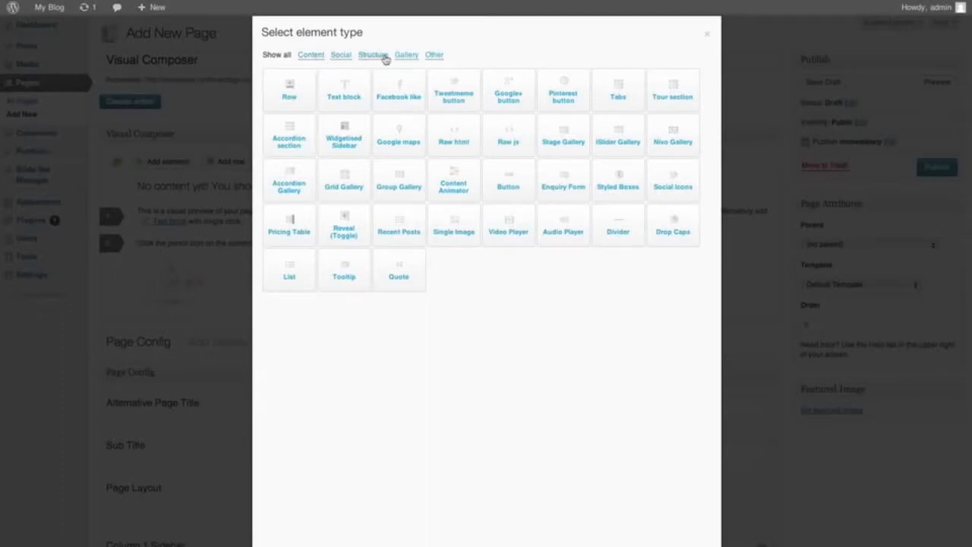
click(311, 56)
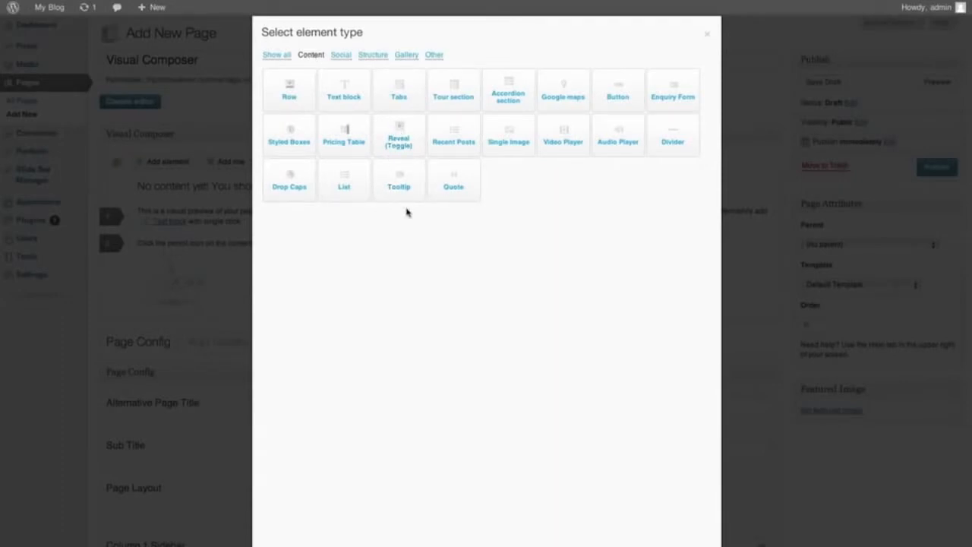
click(400, 90)
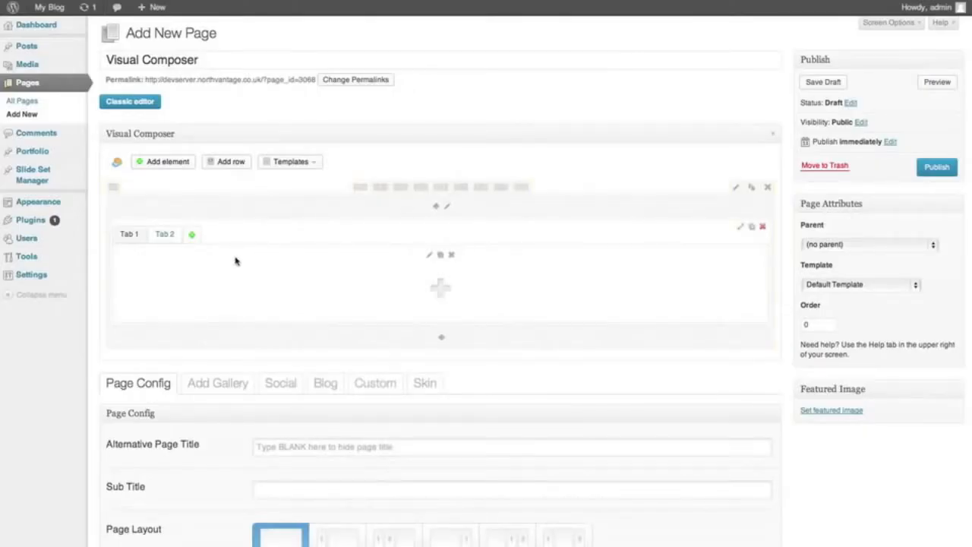
Step: Rename the first tab as "Title One" and save the change
click(429, 258)
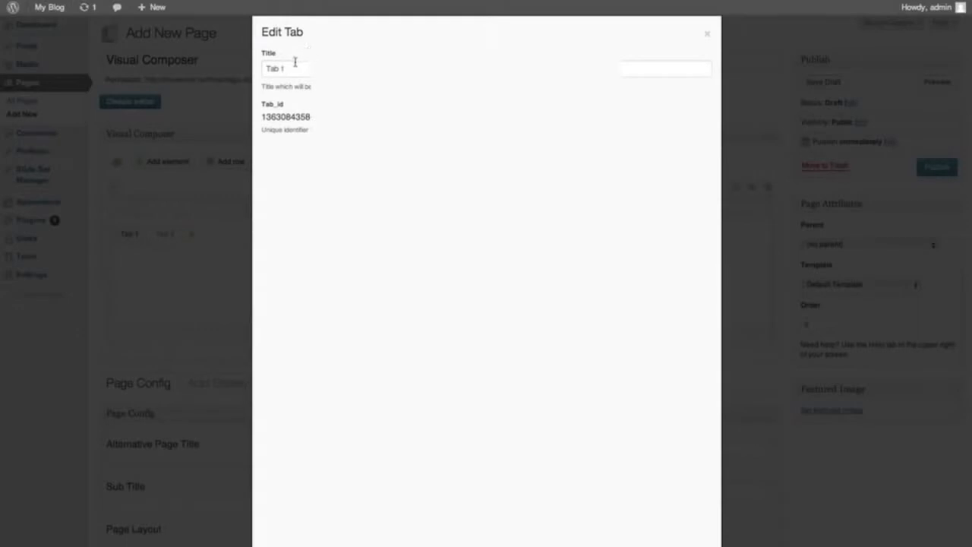
key(ctrl+a)
text(Ta)
key(BackSpace)
text(itle One)
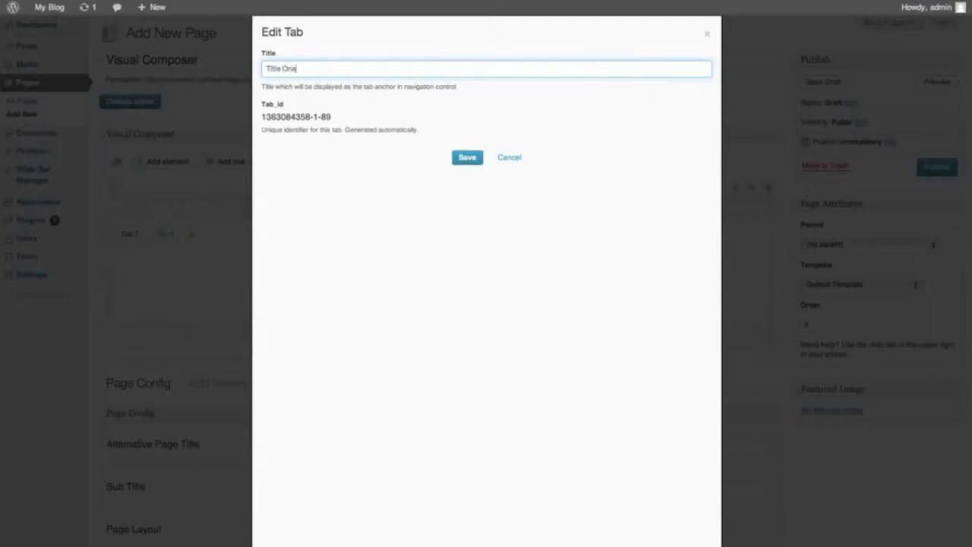
click(476, 159)
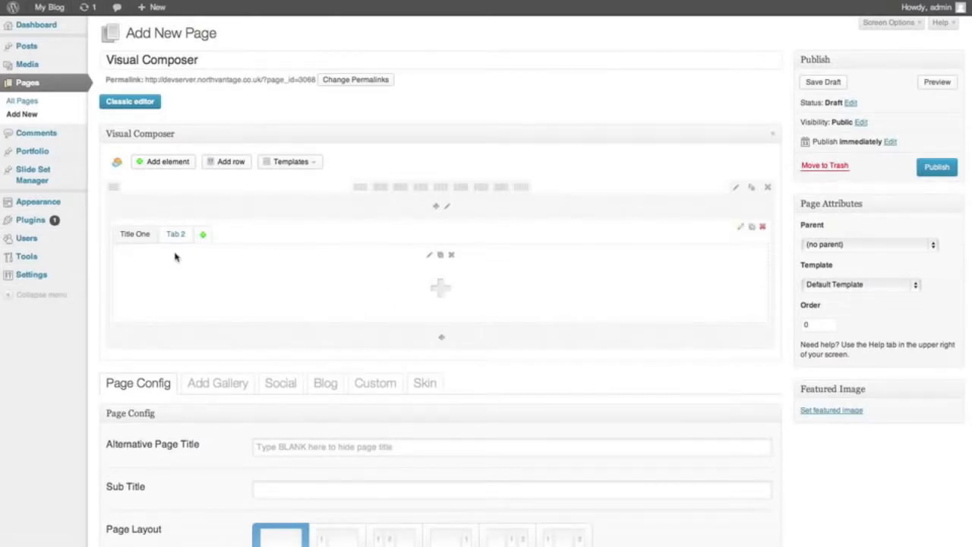
Step: Add a text block with its default text to the Title One tab
click(445, 293)
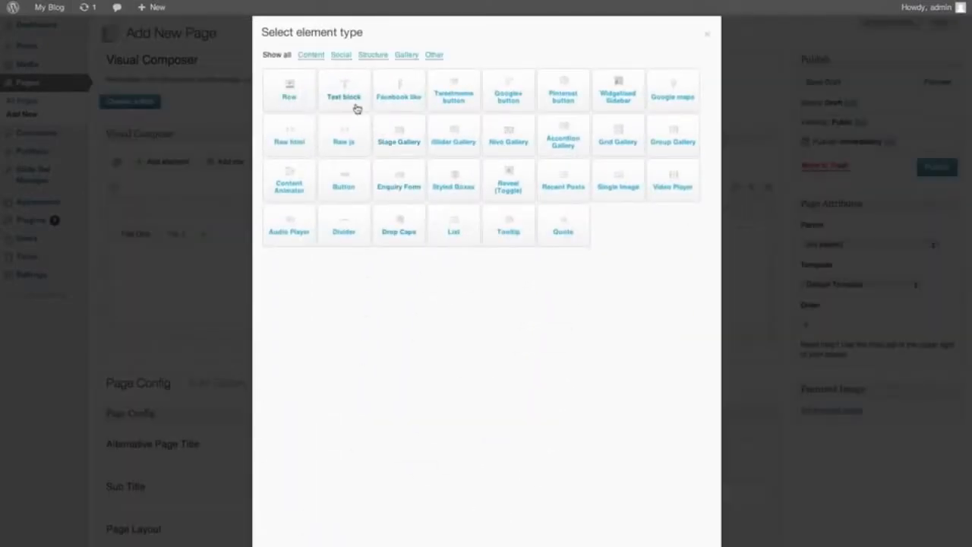
click(355, 108)
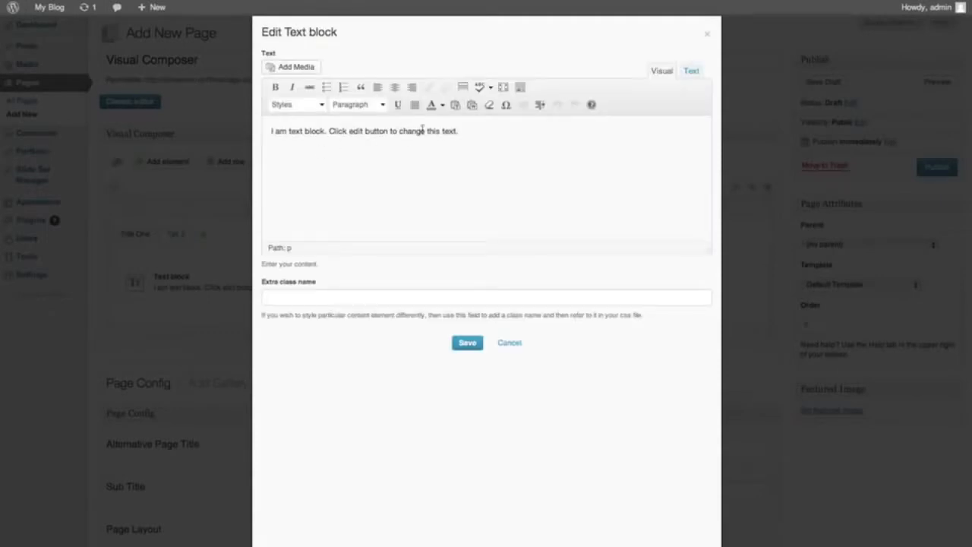
click(466, 343)
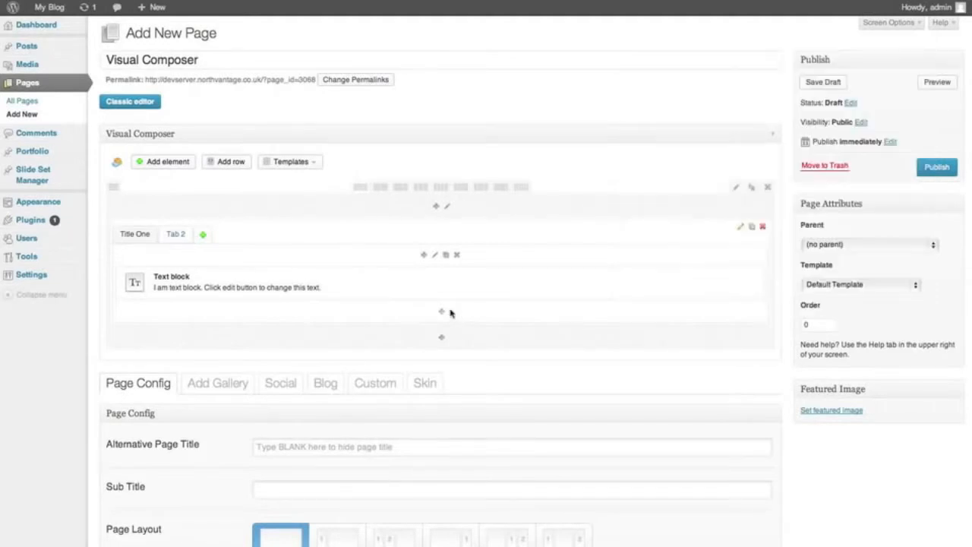
Step: Add a Facebook like button of the Standard type above the text block in the Title One tab
click(425, 256)
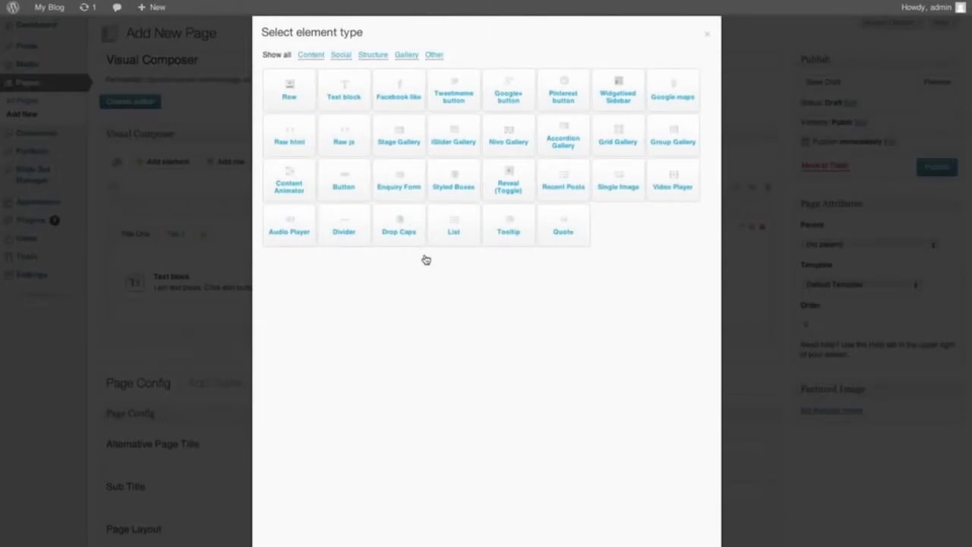
click(408, 90)
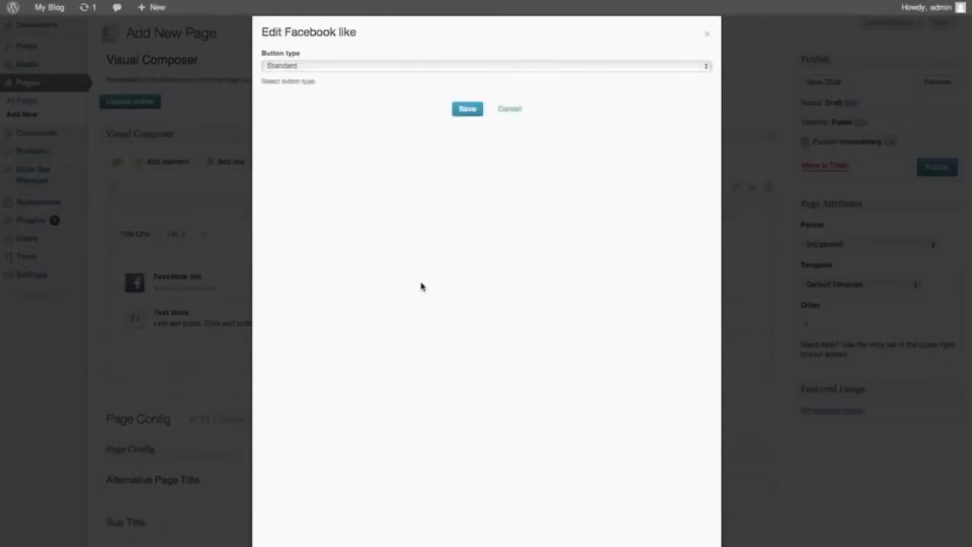
click(471, 111)
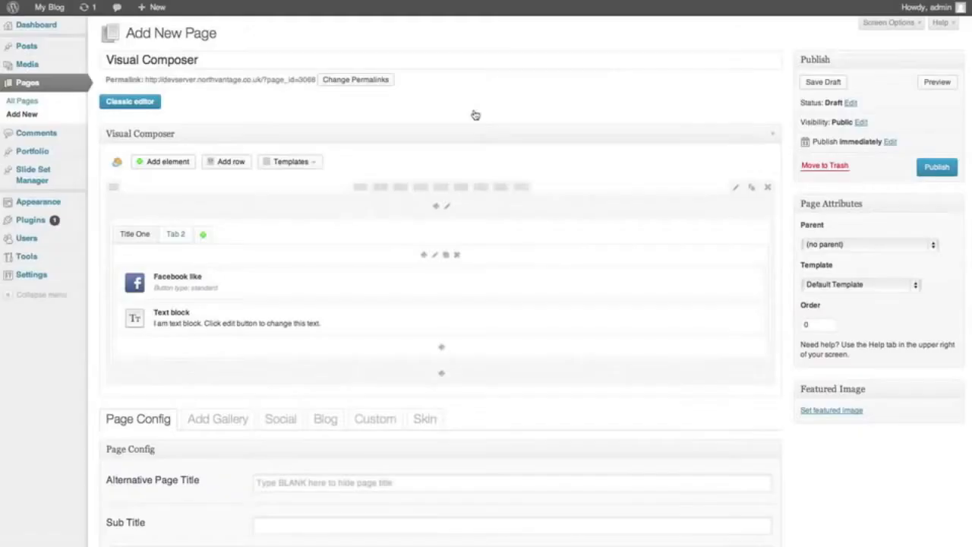
Step: Add a List element with its default settings to Tab 2
click(177, 241)
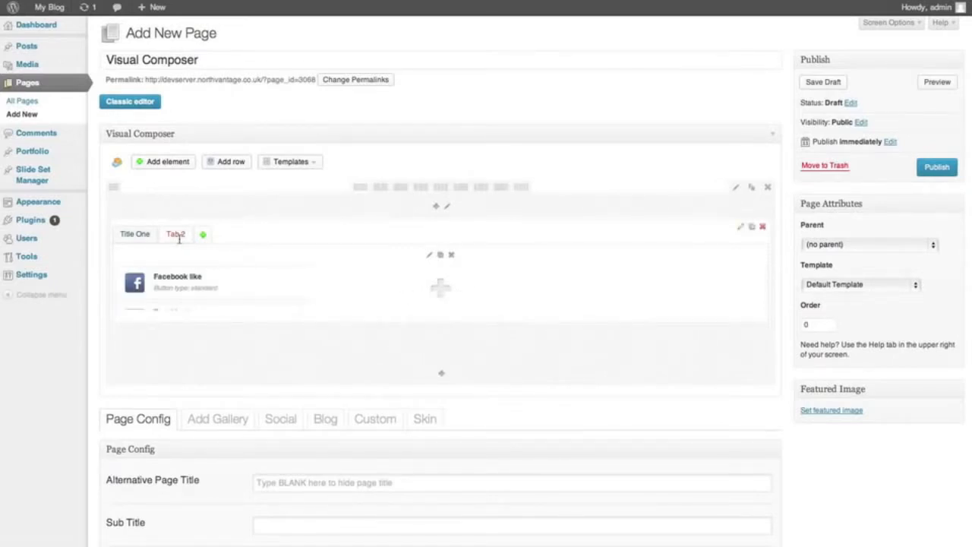
click(440, 288)
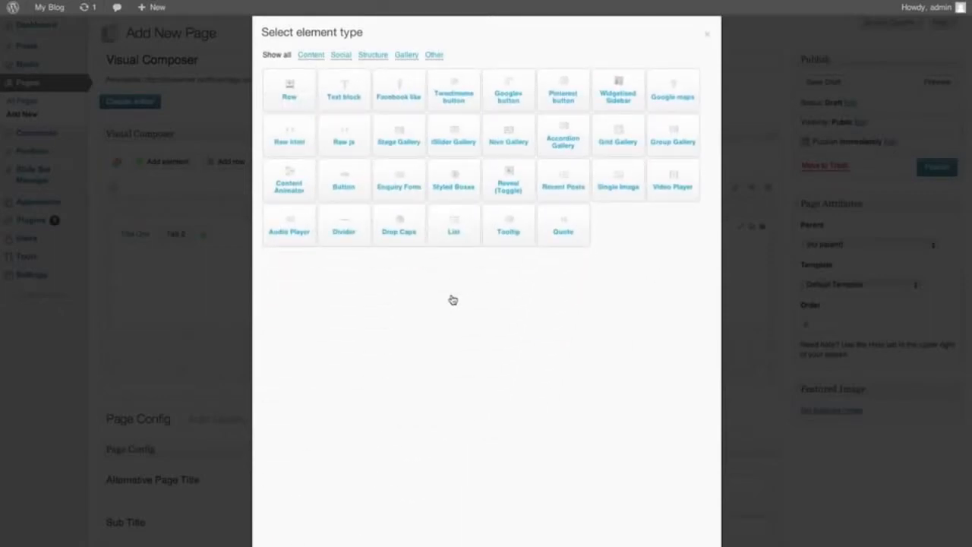
click(455, 237)
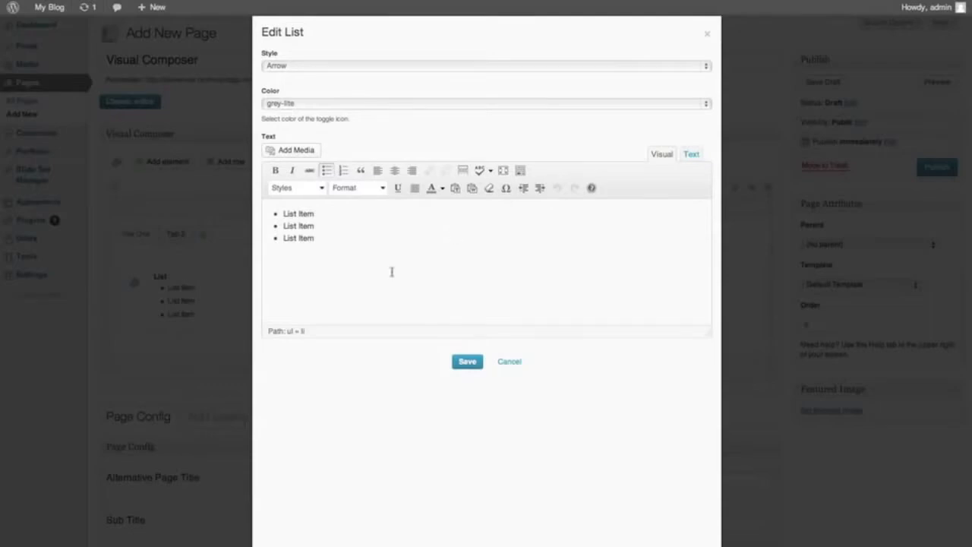
click(469, 363)
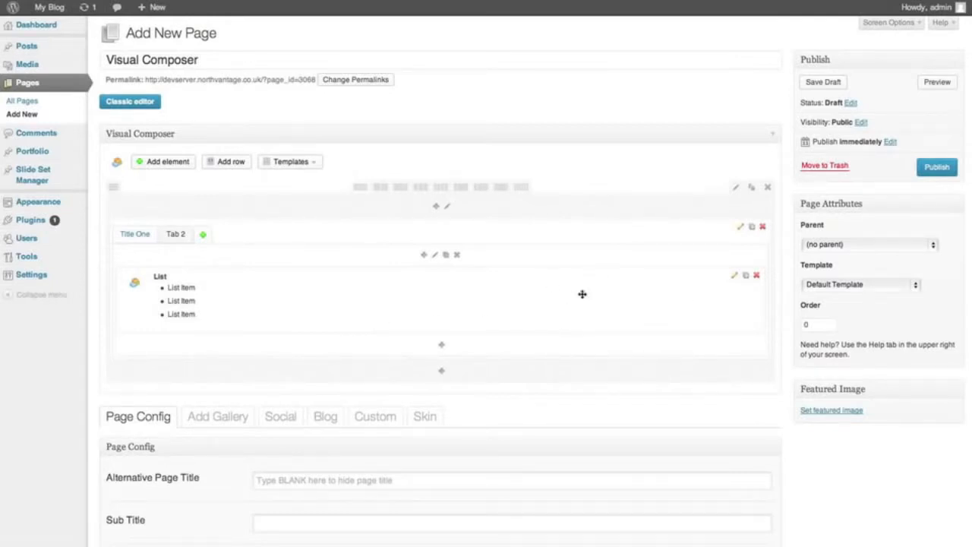
Step: Change the Tab 2 list to the Check style with the green-lite color and save it
click(733, 278)
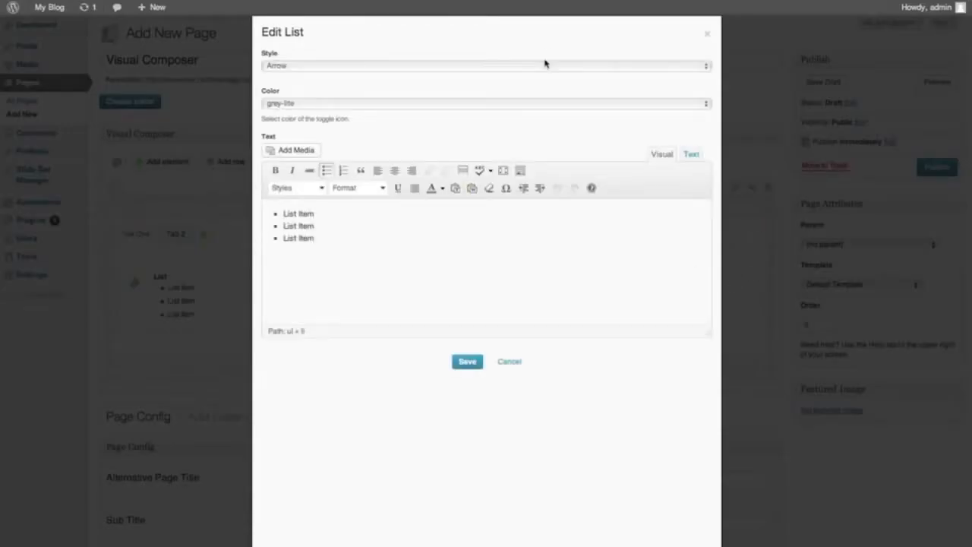
click(544, 64)
click(535, 81)
click(490, 106)
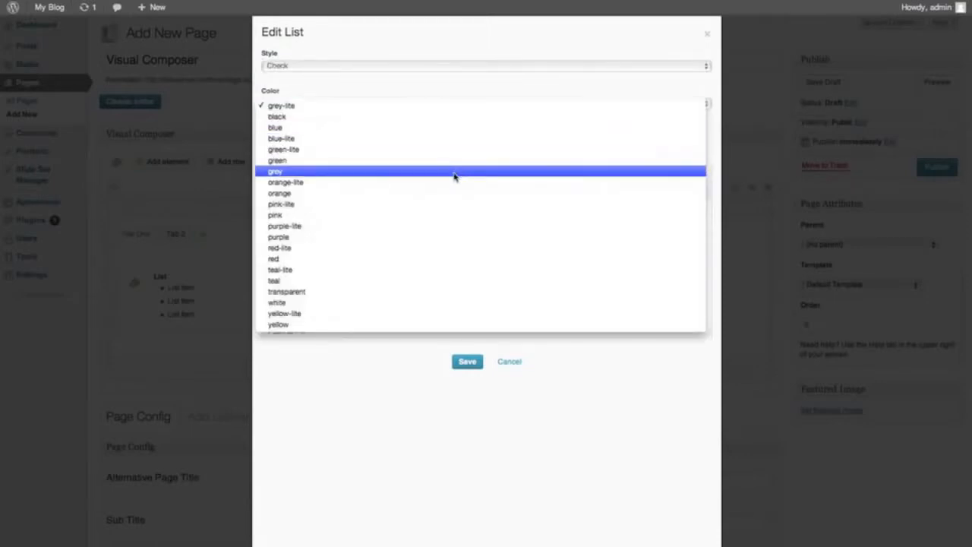
click(462, 151)
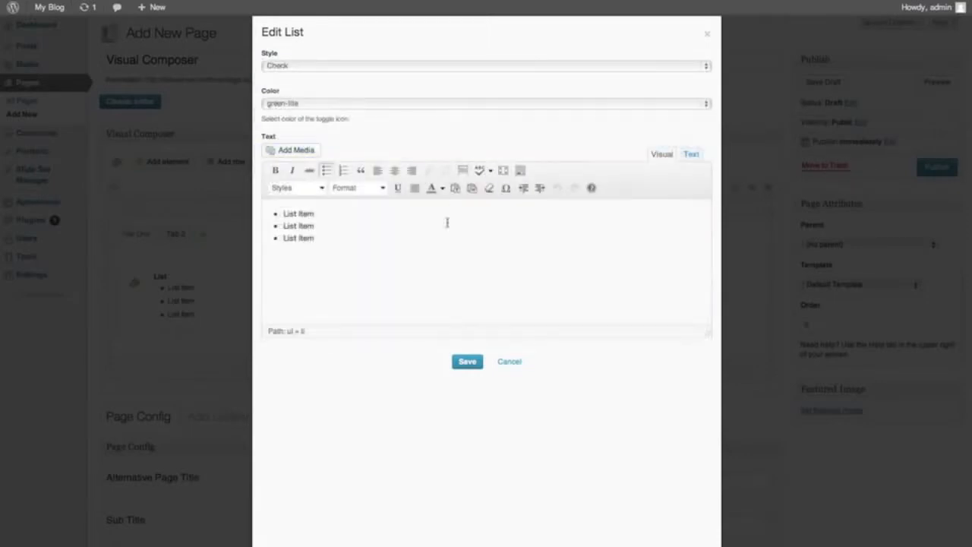
click(469, 364)
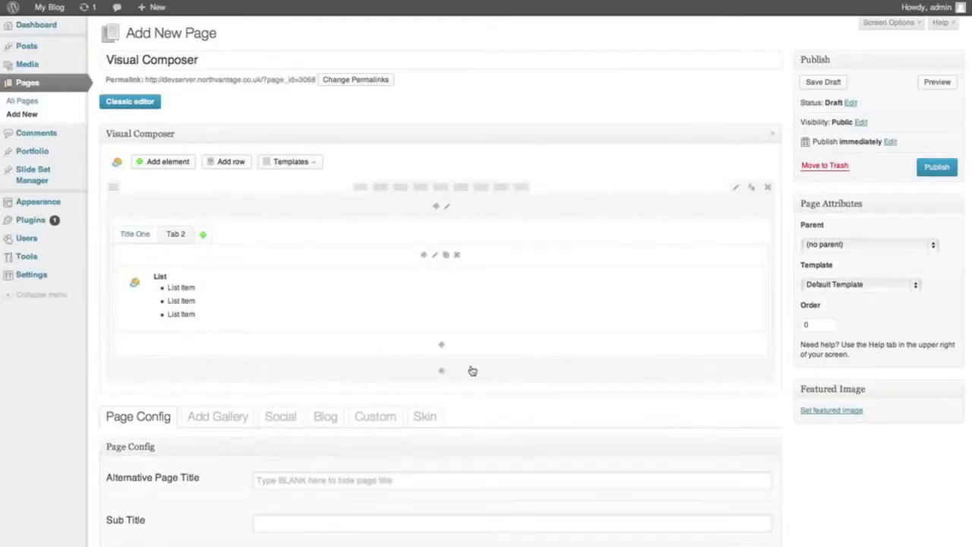
Step: Preview the page and check the contents of both Tab 2 and Title One
click(934, 88)
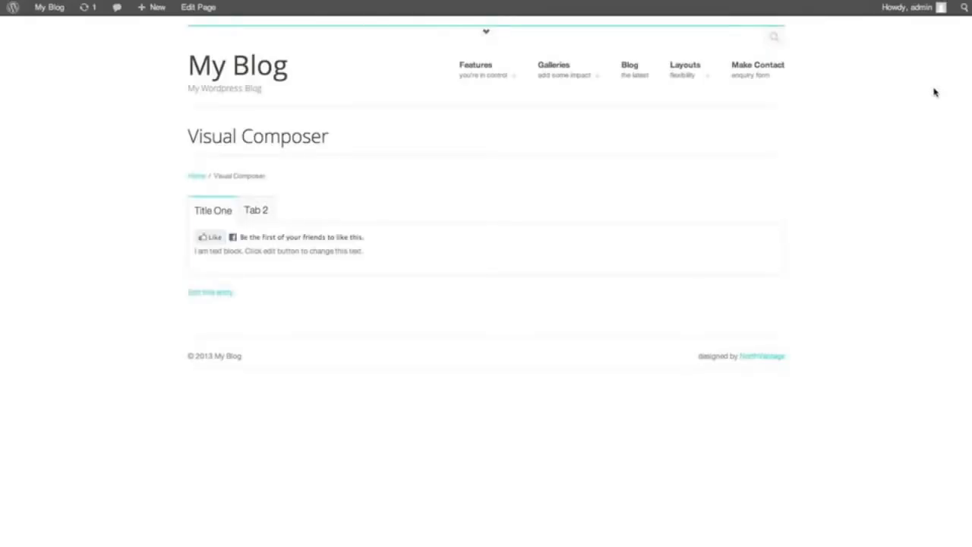
click(256, 216)
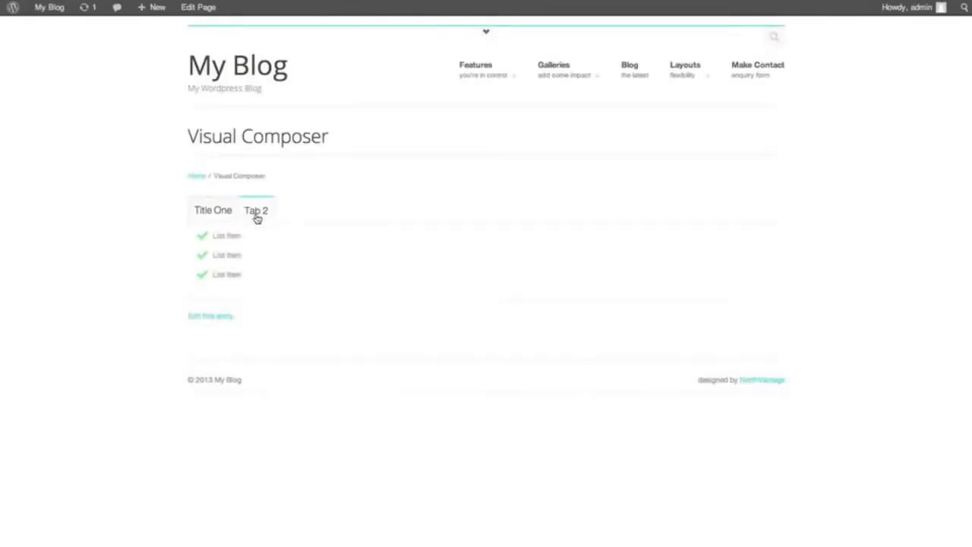
click(216, 211)
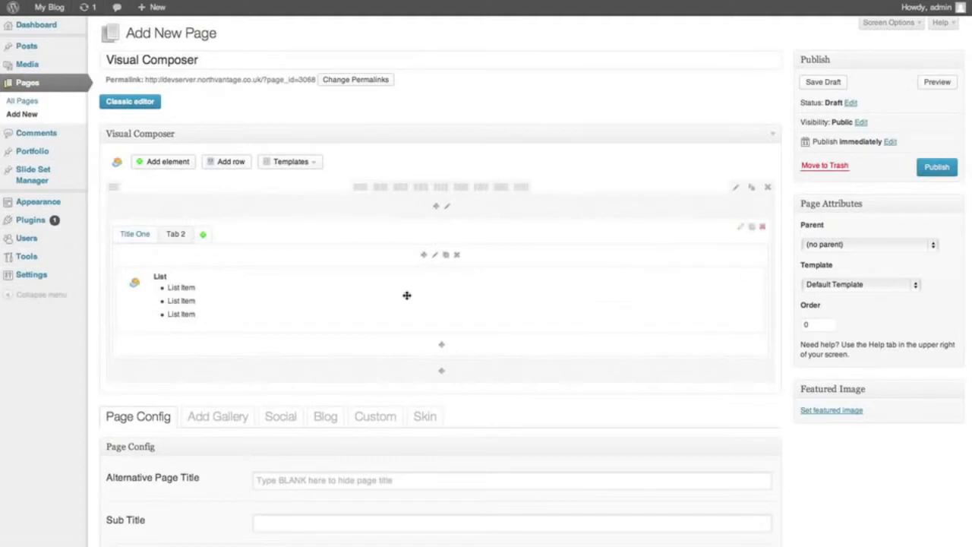
Step: Split the row into two equal columns and move the Tabs element into the second column
click(381, 187)
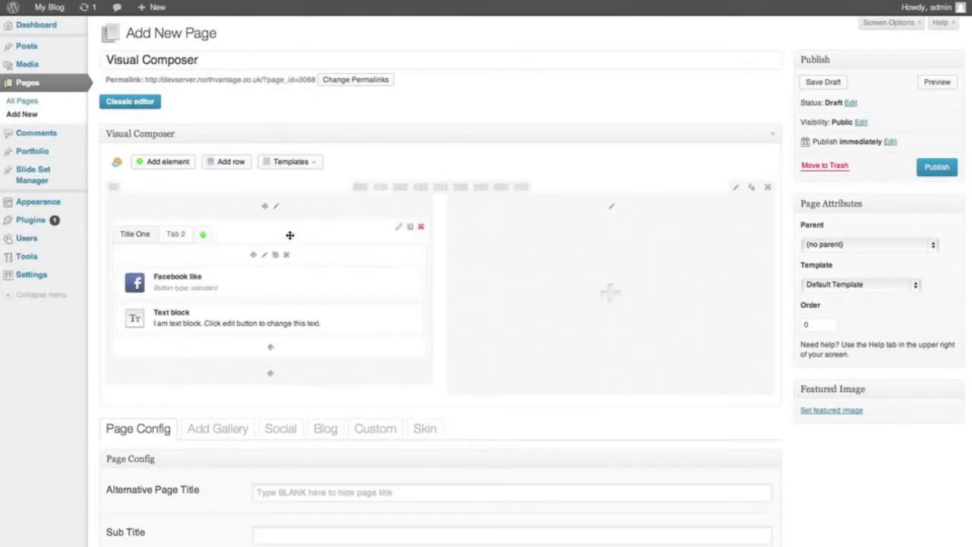
drag(290, 234, 540, 243)
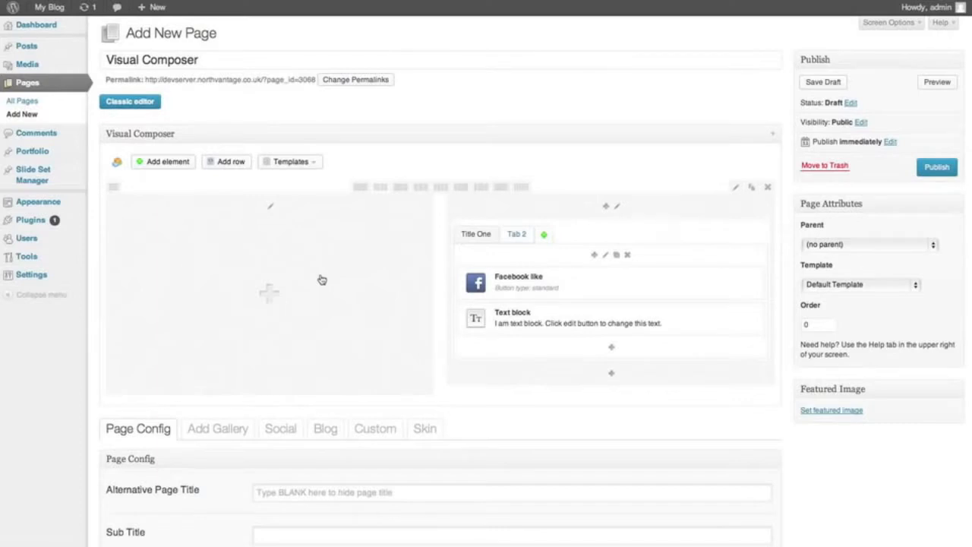
Step: Add a Tour section to the empty first column and insert a text block in its Slide 1
click(275, 296)
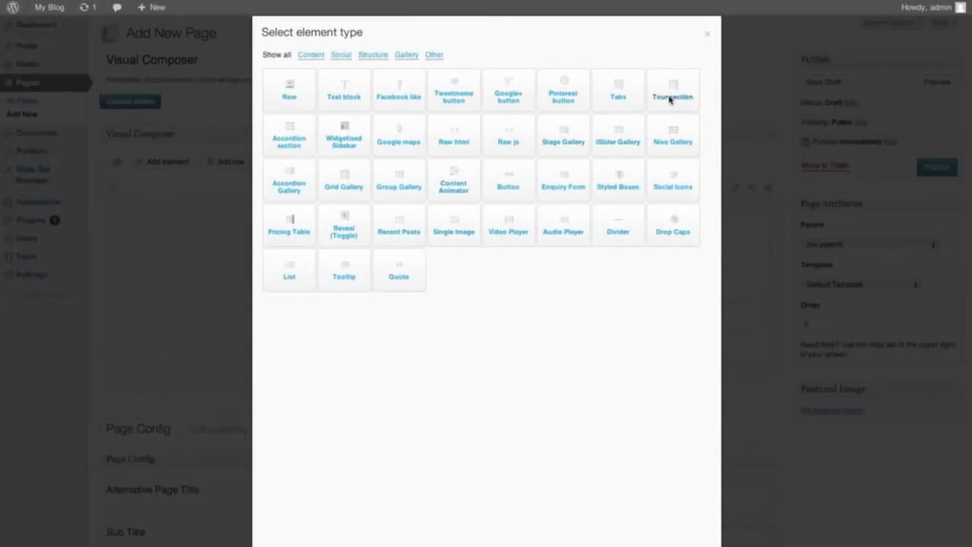
click(670, 99)
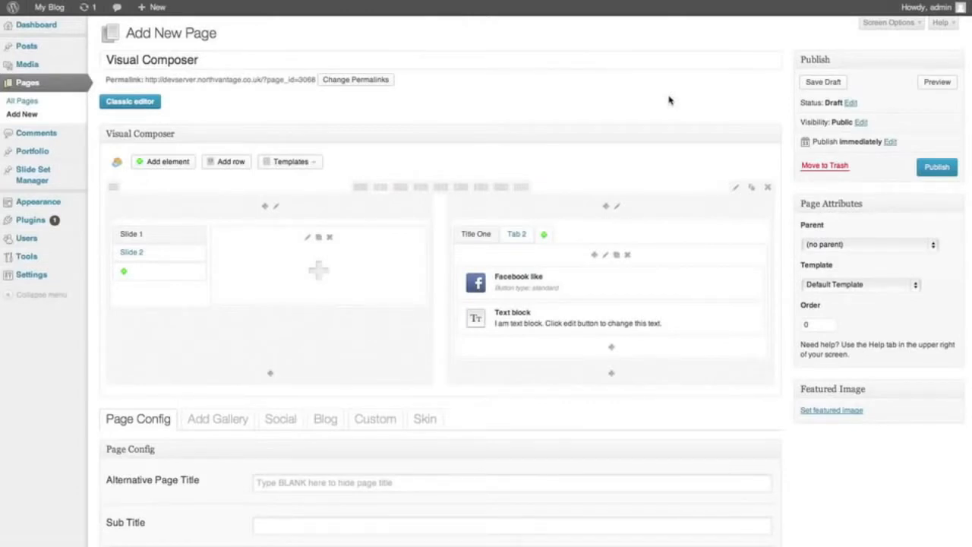
click(328, 282)
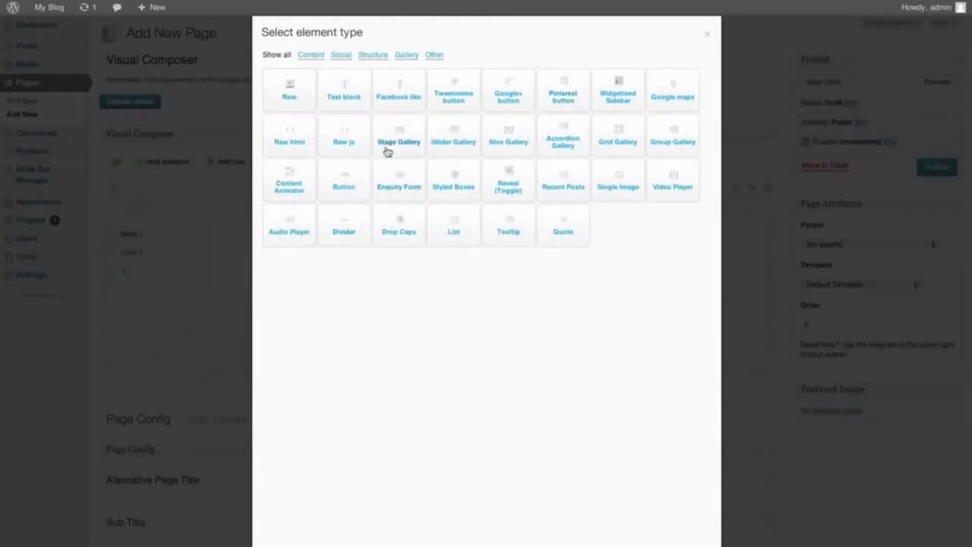
click(347, 97)
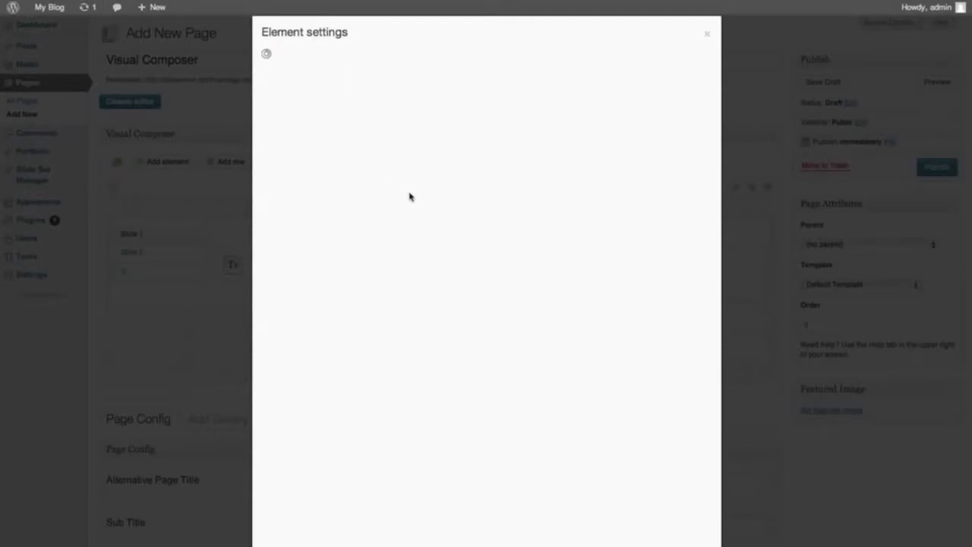
Step: Repeat the default sentence in the Slide 1 text block so it has four paragraphs, and save it
drag(495, 136, 284, 124)
key(ctrl+c)
key(Right)
key(Return)
key(ctrl+v)
key(Return)
key(ctrl+v)
key(Return)
key(ctrl+v)
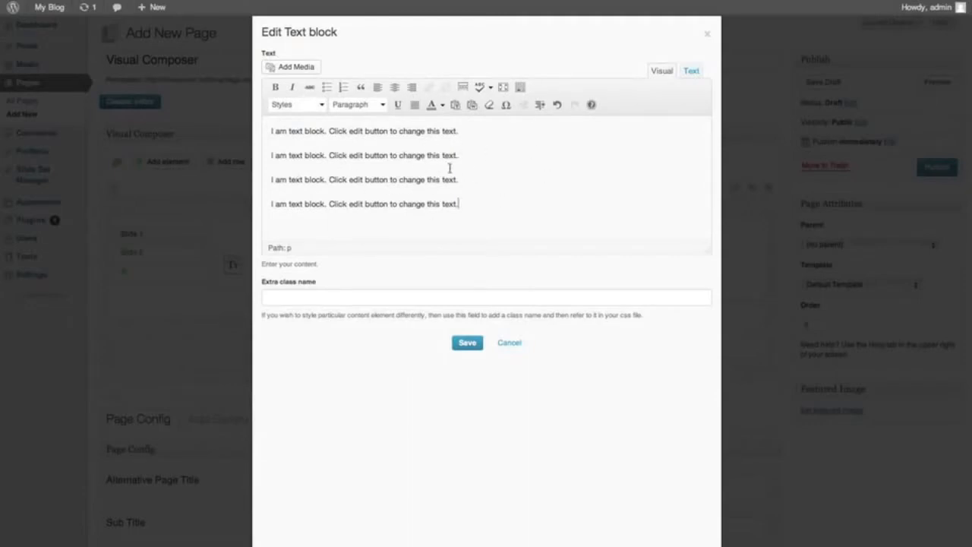
click(464, 345)
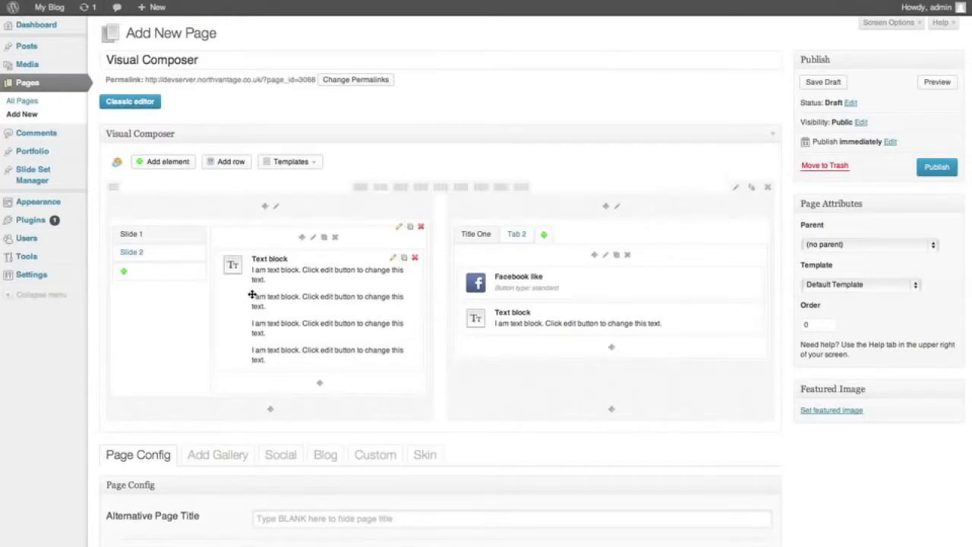
Step: Add a Single Image element above the text block in Slide 1, using the yellow demo-images-4.jpg from the media library
click(301, 238)
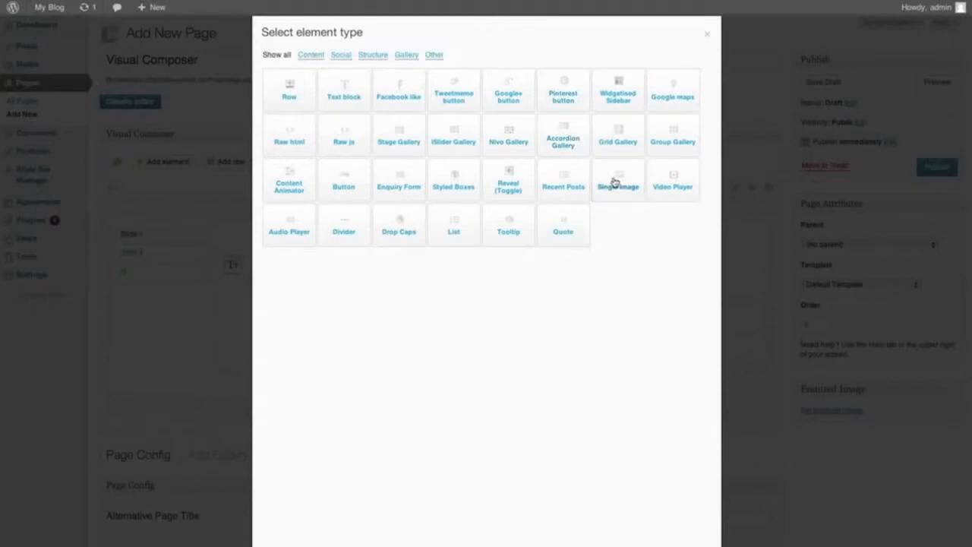
click(615, 182)
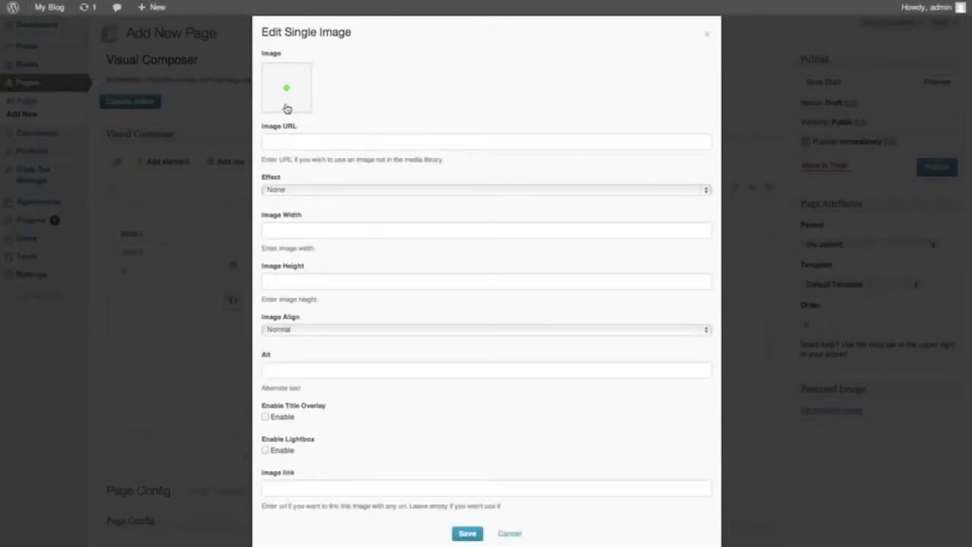
click(286, 89)
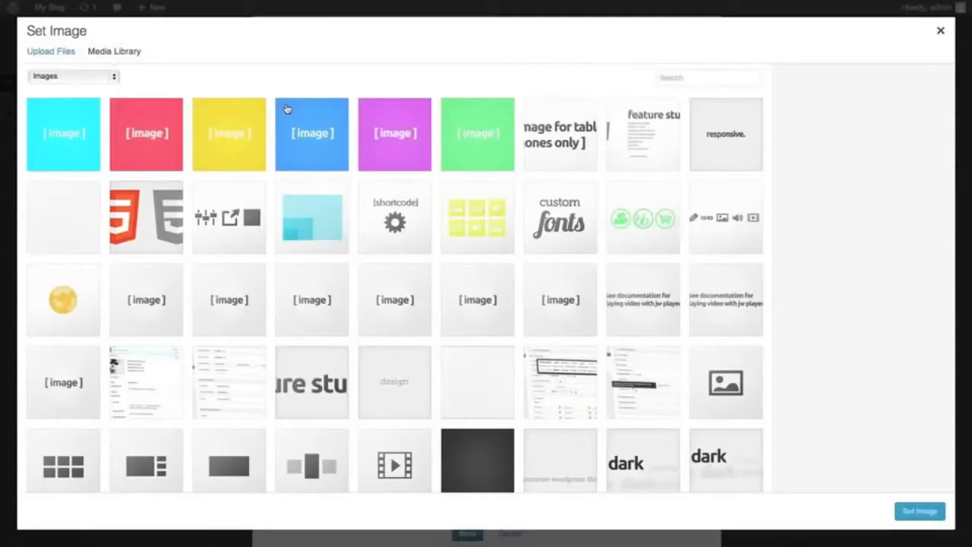
click(245, 131)
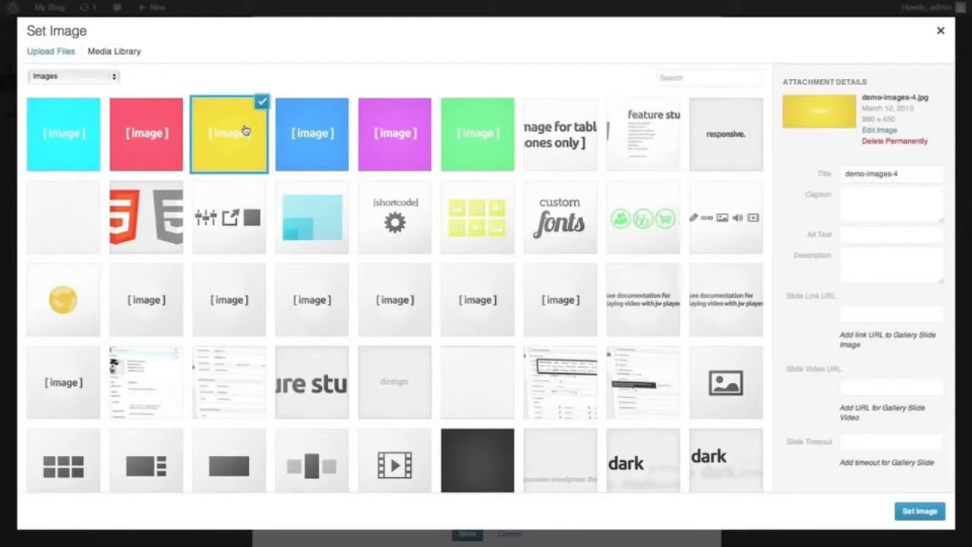
click(922, 513)
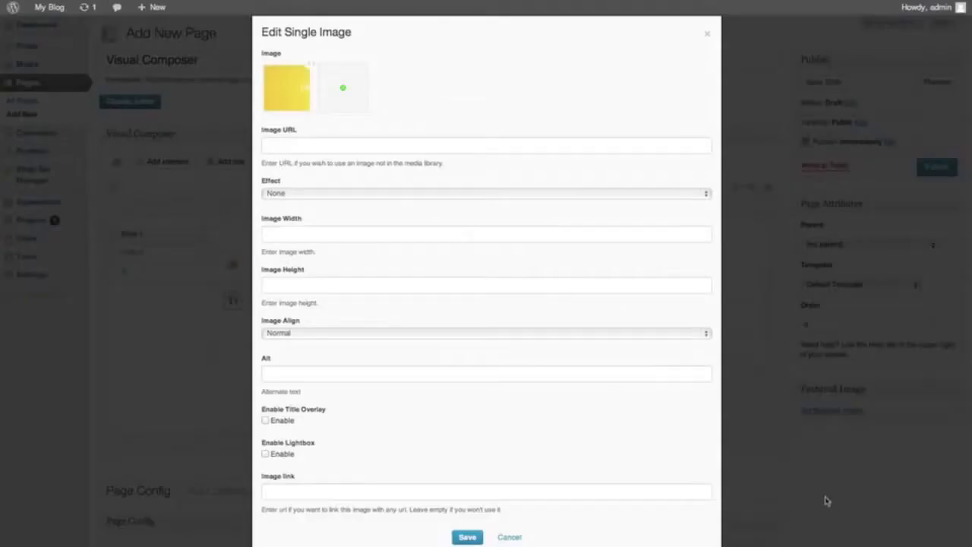
Step: Give the single image the Frame + Black & White effect, width 200 and height 200, enable its lightbox, and save
click(501, 195)
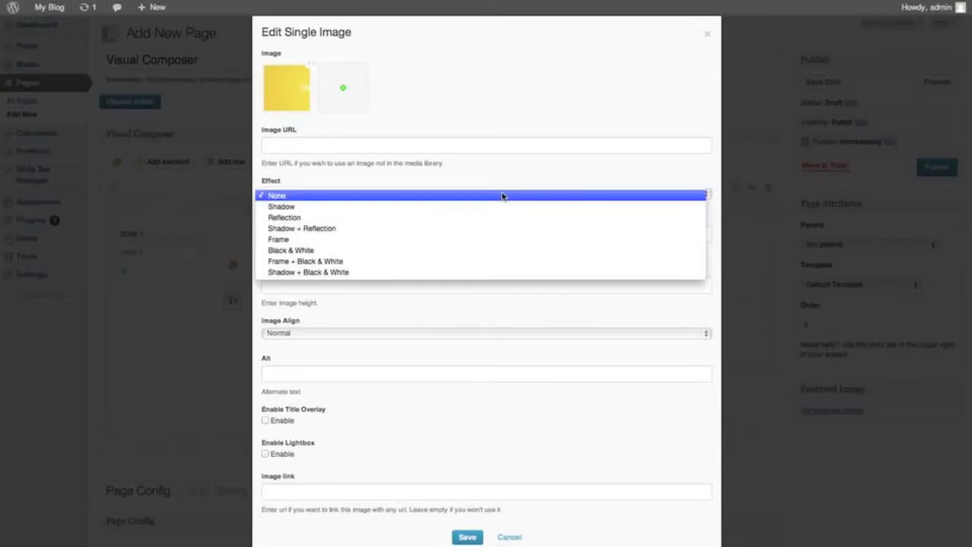
click(461, 267)
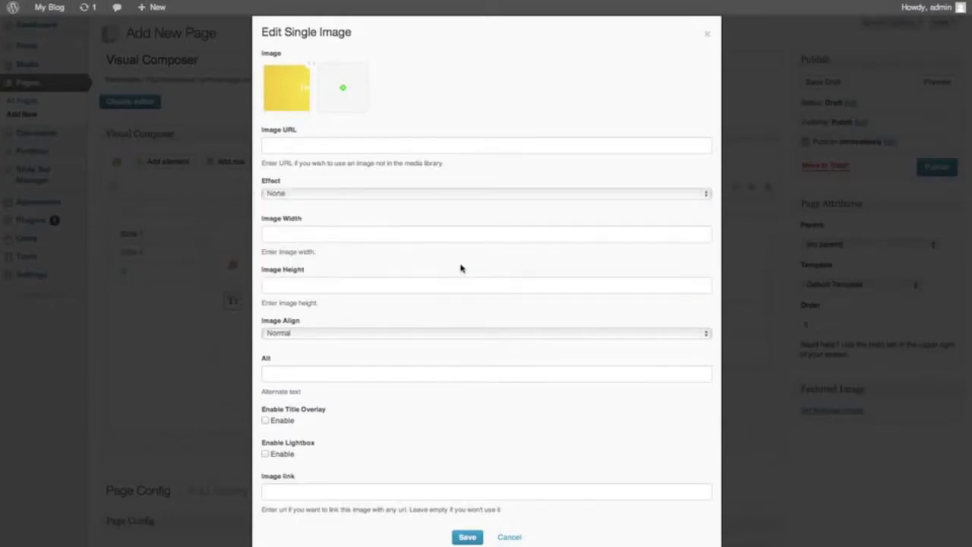
click(383, 236)
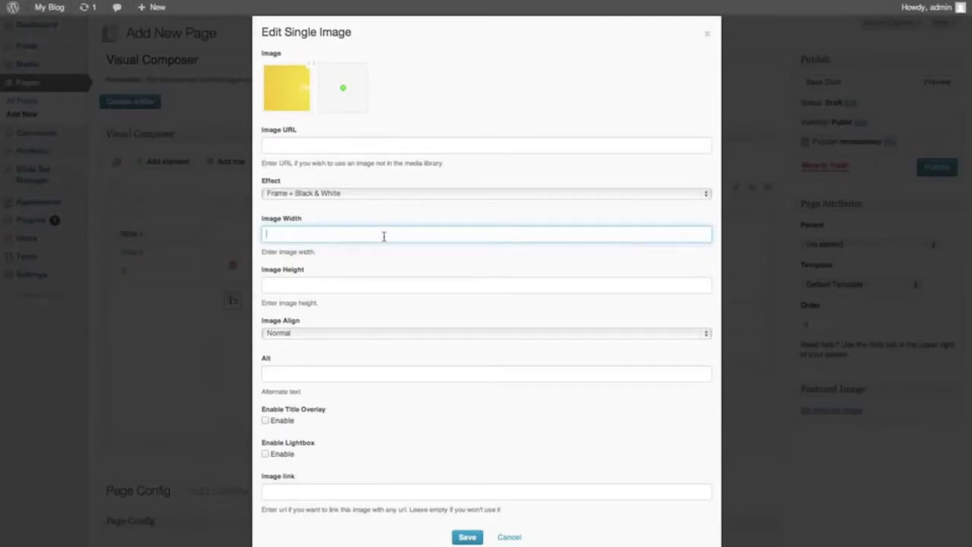
text(200)
key(Tab)
text(200)
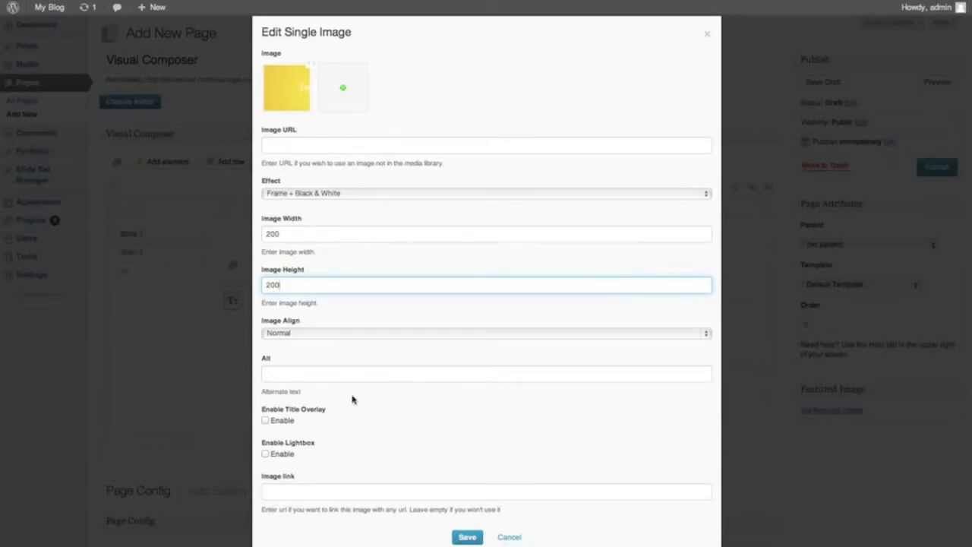
click(265, 454)
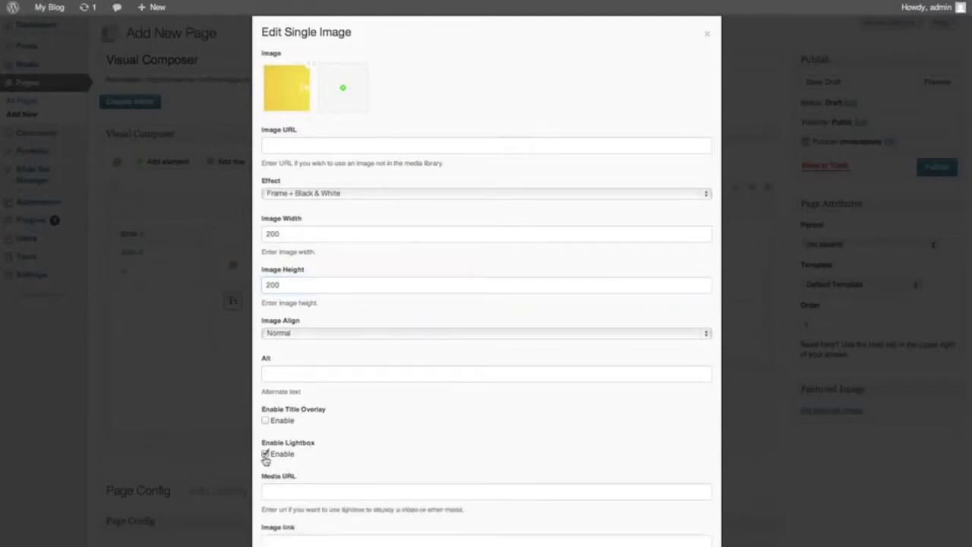
scroll(412, 464, down, 5)
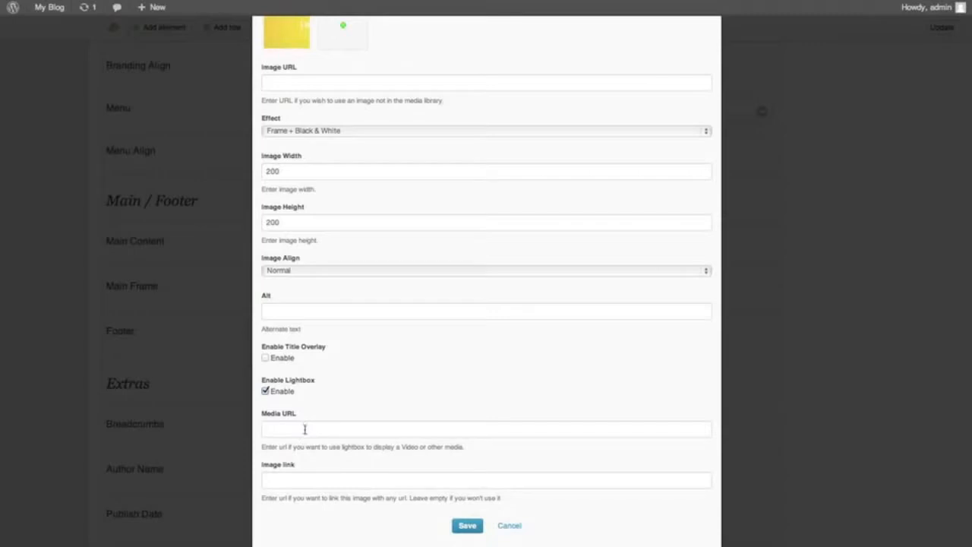
click(467, 527)
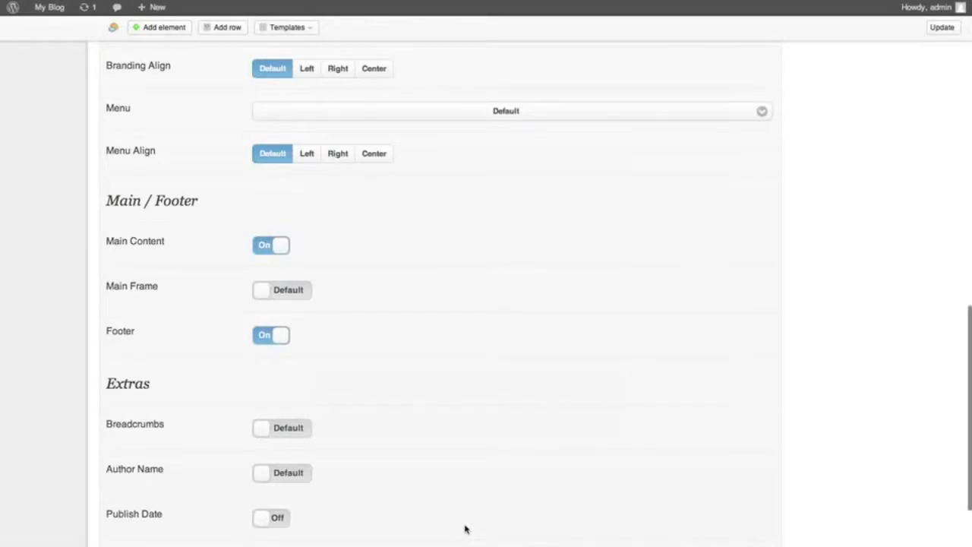
Step: Set the alignment of the single image in Slide 1 to Right and save it
scroll(465, 529, up, 10)
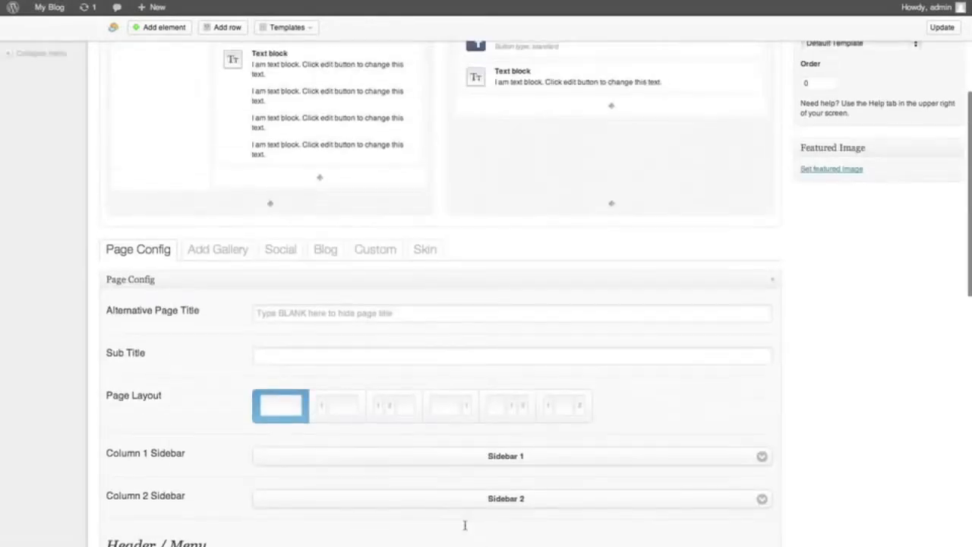
scroll(466, 526, up, 4)
mouse_move(302, 264)
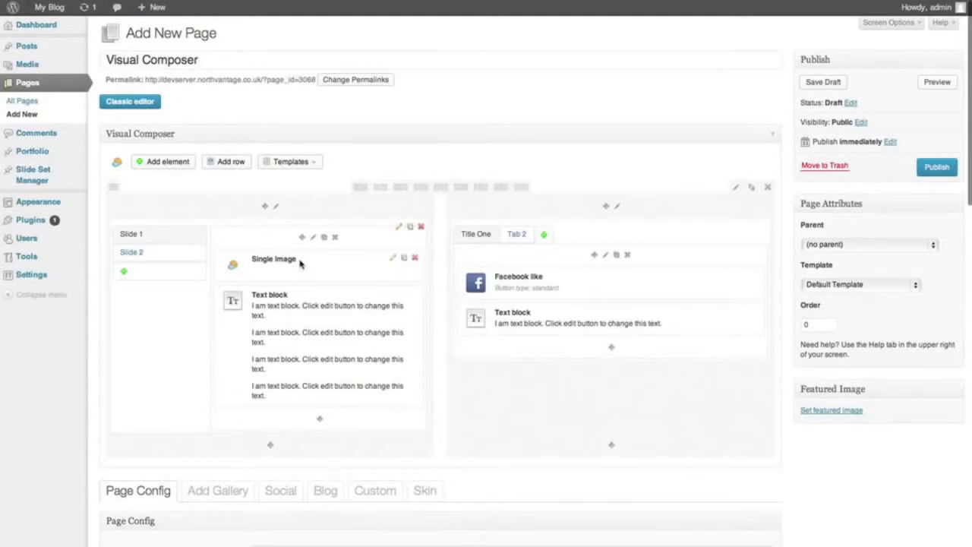
click(395, 260)
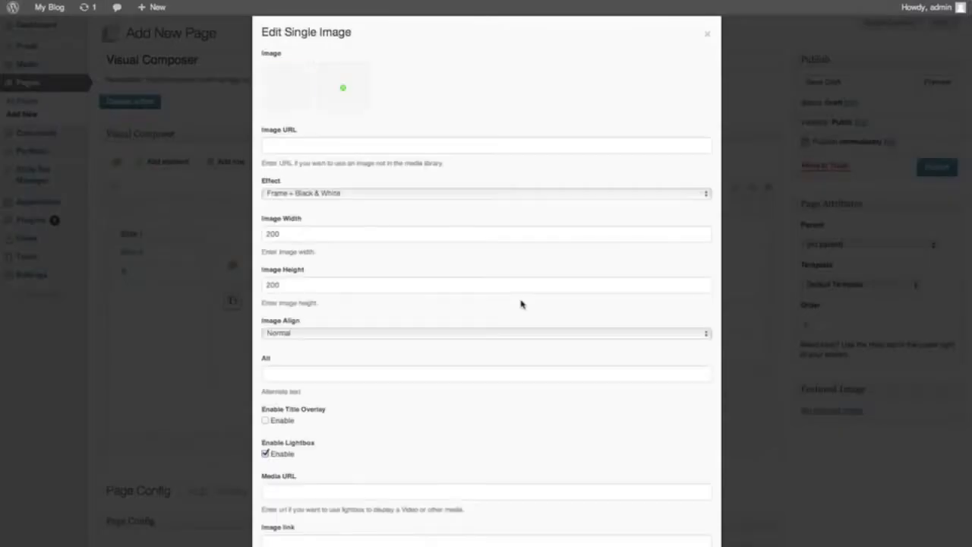
scroll(503, 342, down, 2)
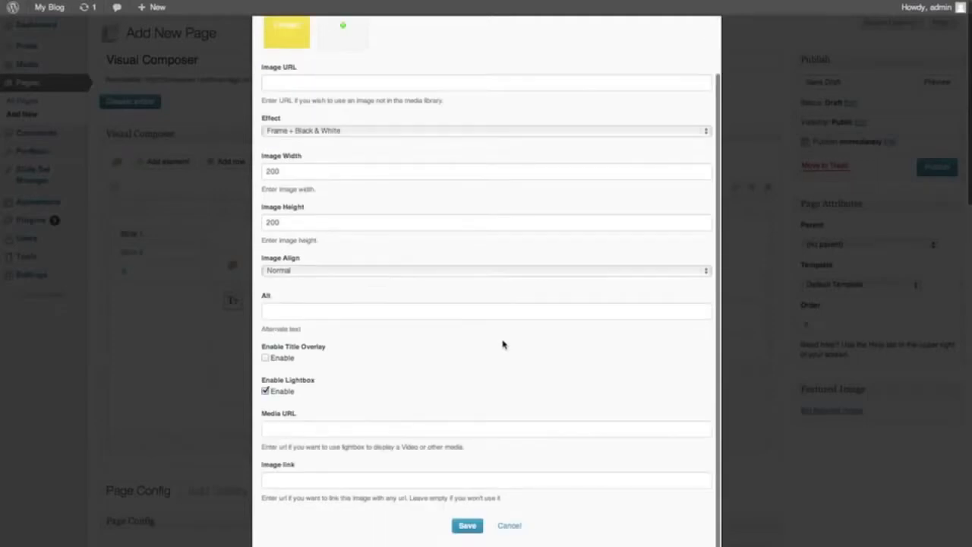
click(451, 271)
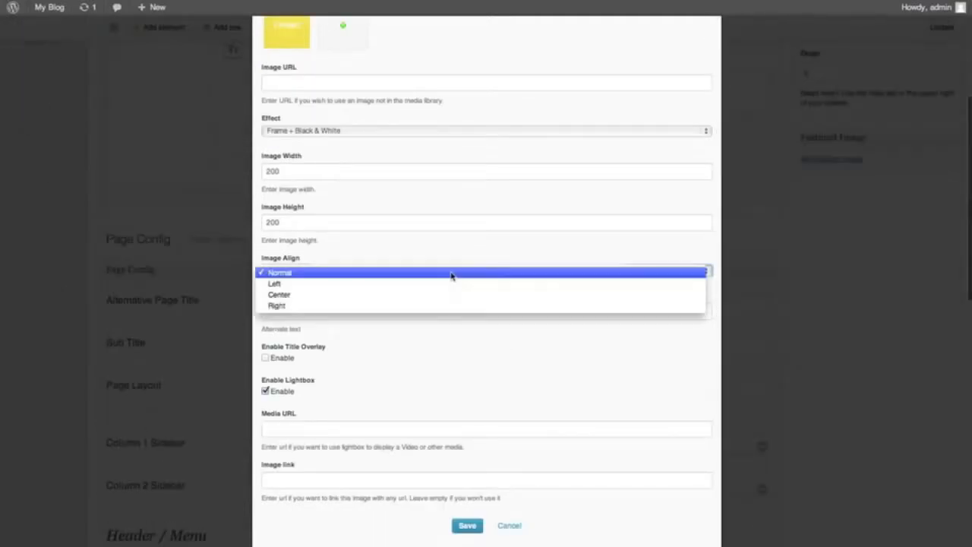
click(423, 308)
click(464, 532)
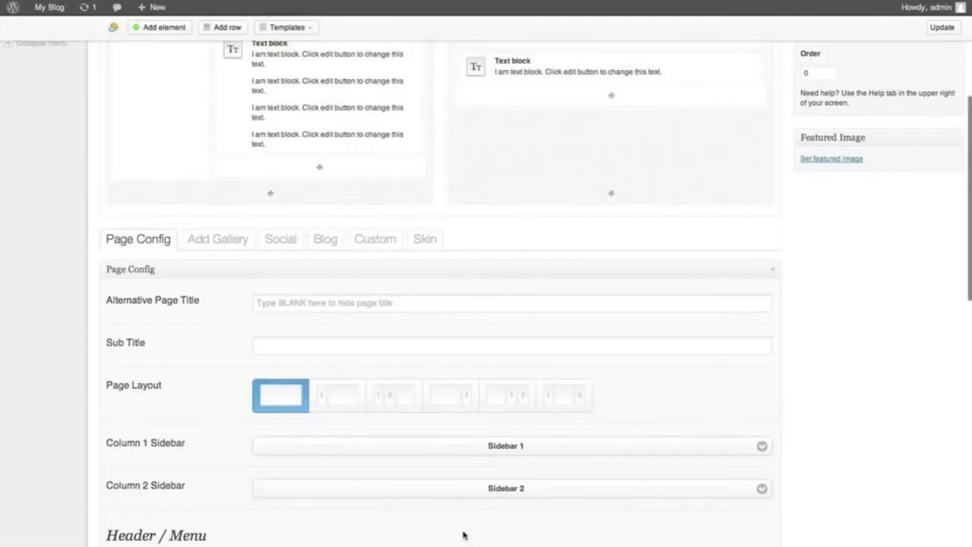
scroll(463, 533, up, 5)
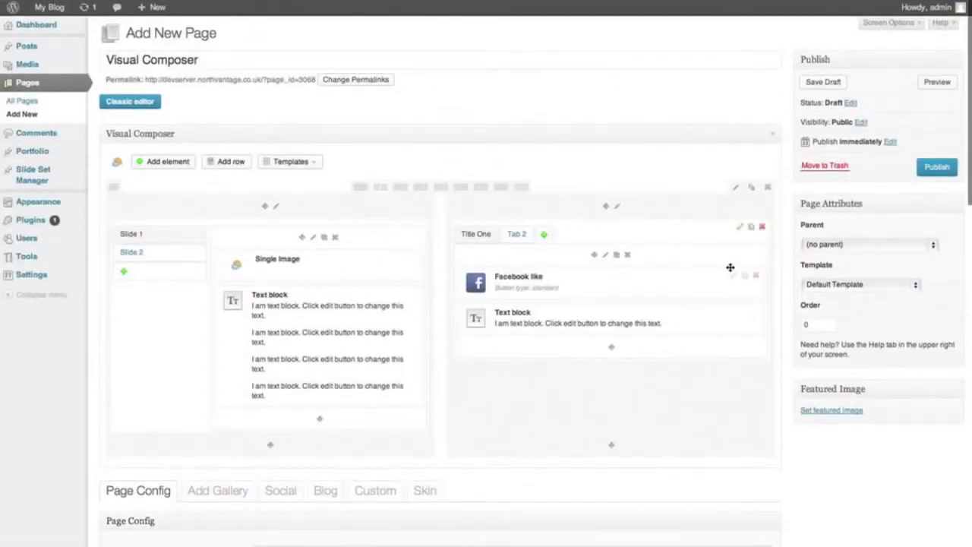
Step: Add an Enquiry Form element to Slide 2 of the tour section with the ID vc_enquiryform, and save it
click(153, 253)
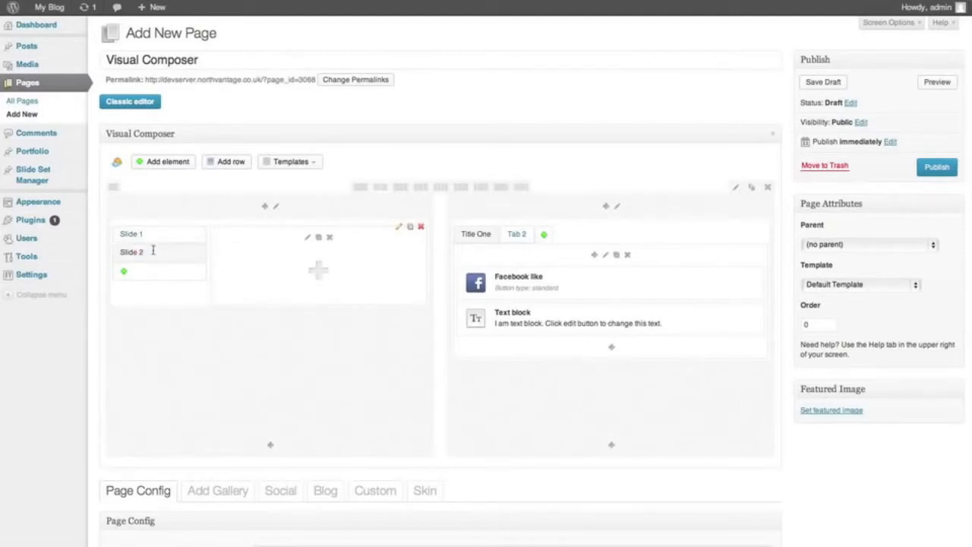
click(319, 272)
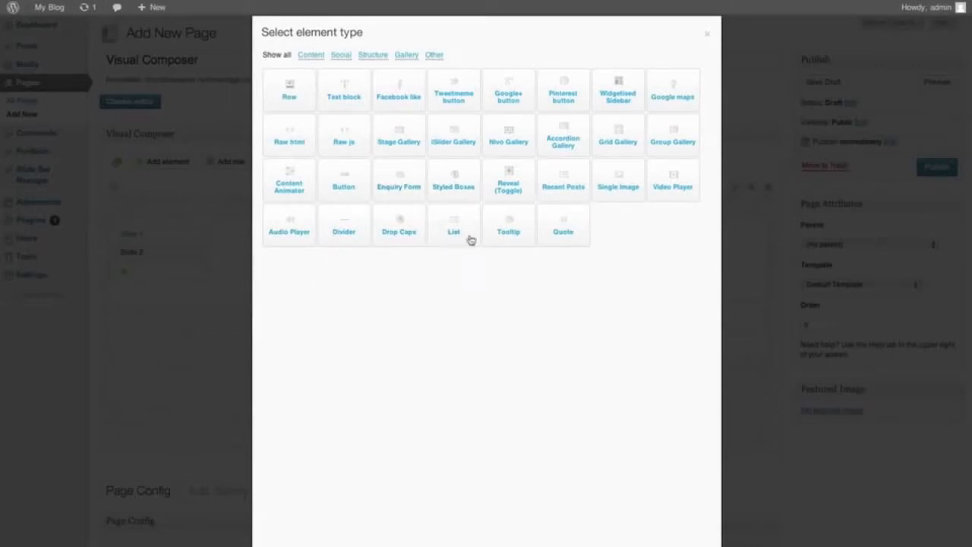
click(405, 194)
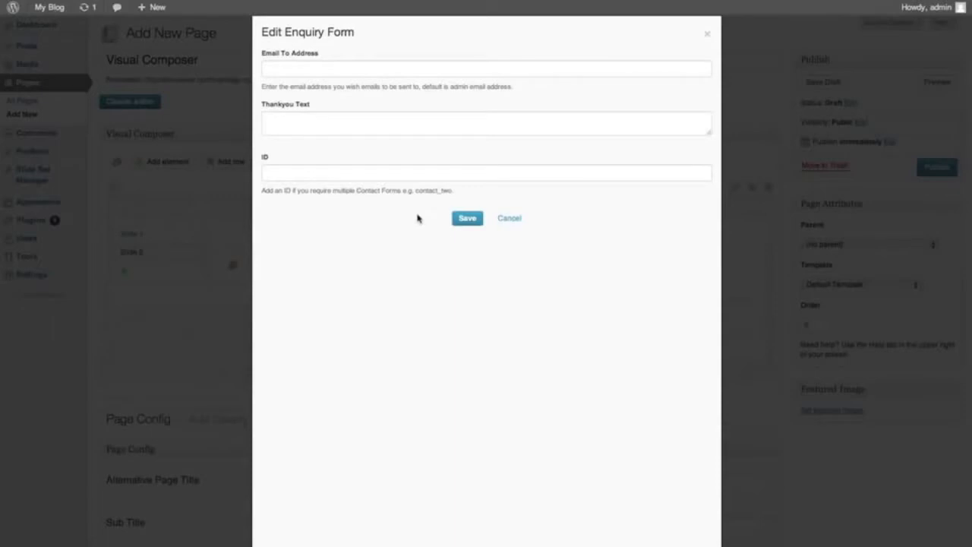
click(461, 178)
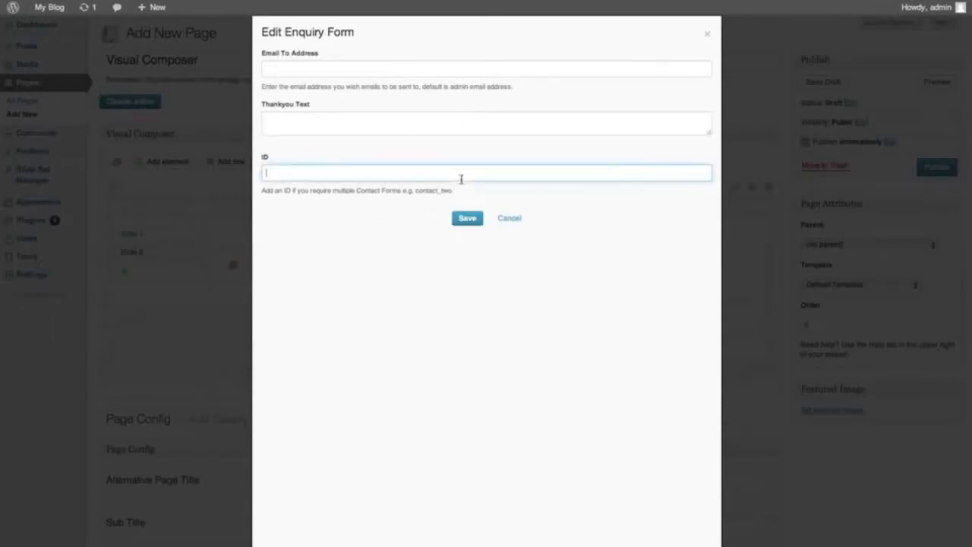
text(vc)
text(_enquiryform)
click(468, 221)
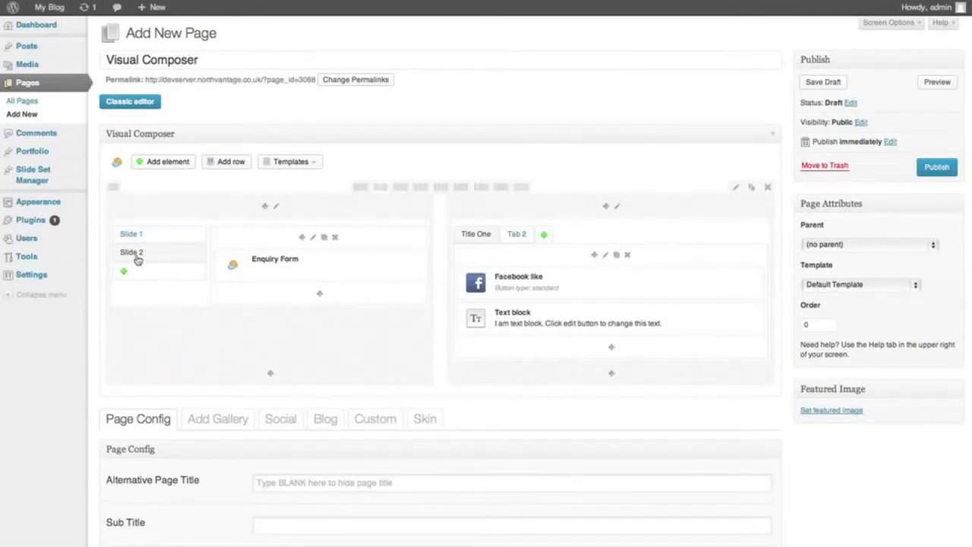
click(277, 211)
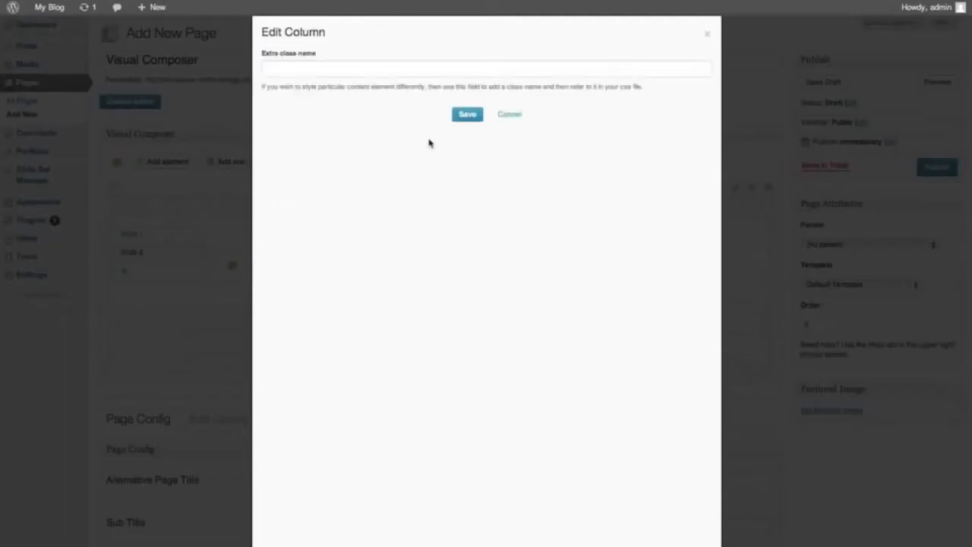
click(509, 113)
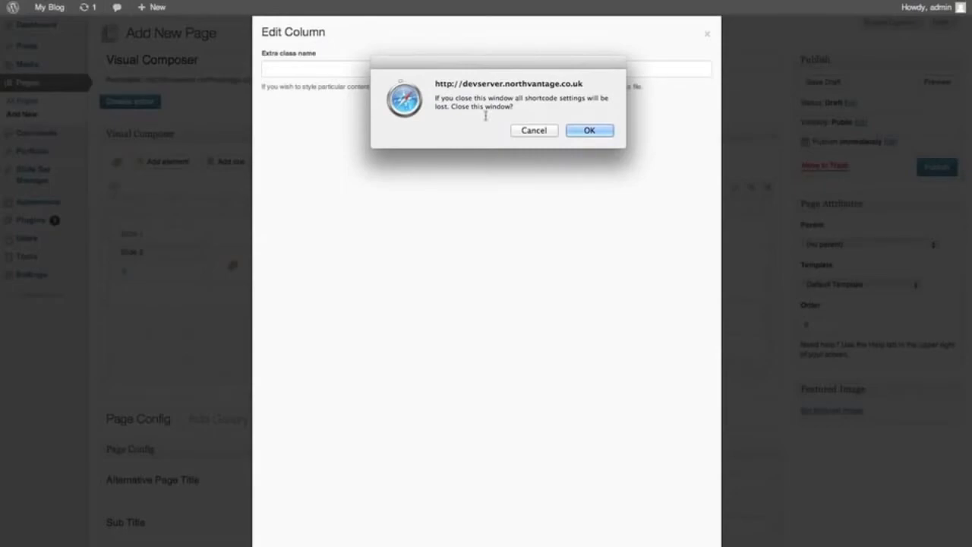
click(596, 131)
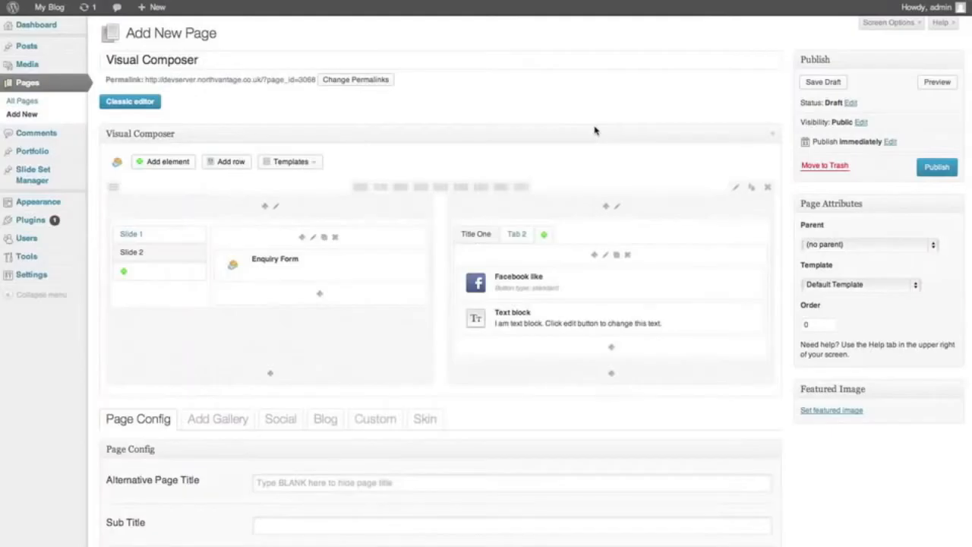
Step: Rename the tour's Slide 2 as Vertical Tab 2 and save the title
click(313, 238)
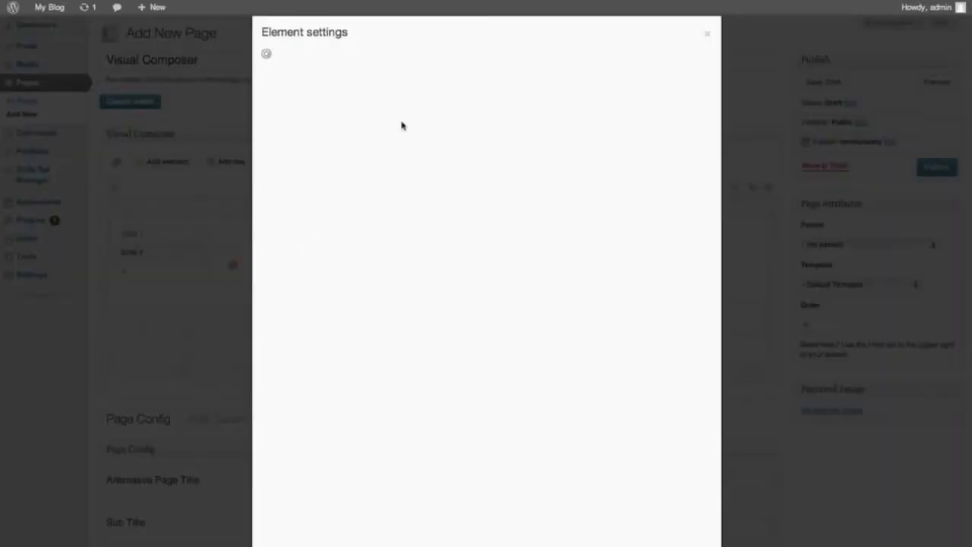
click(310, 62)
drag(311, 67, 194, 67)
text(Tab)
key(BackSpace)
key(BackSpace)
key(BackSpace)
text(Vert)
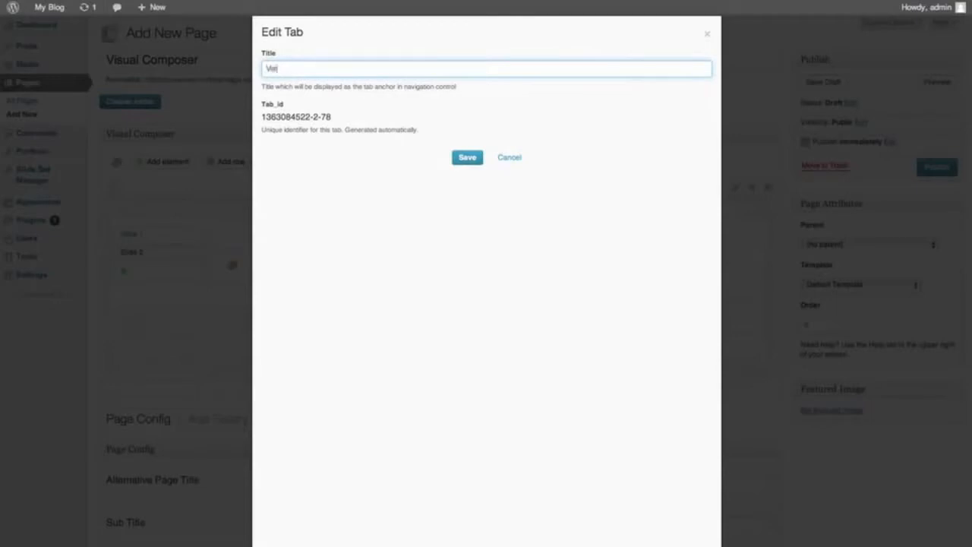
text(ical Tab 2)
click(469, 165)
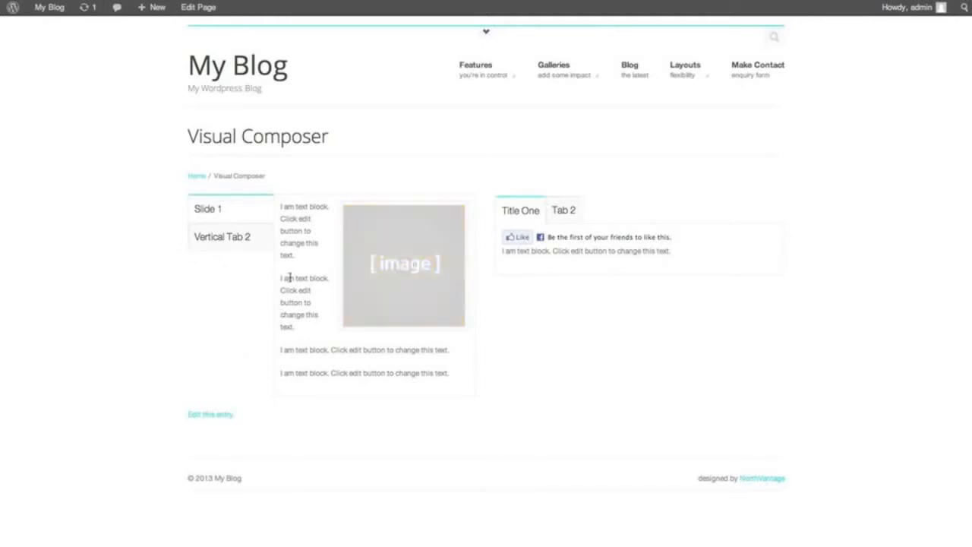
Step: Check the image lightbox, the Vertical Tab 2 form and both horizontal tabs in the page preview, and return to the editor
click(393, 267)
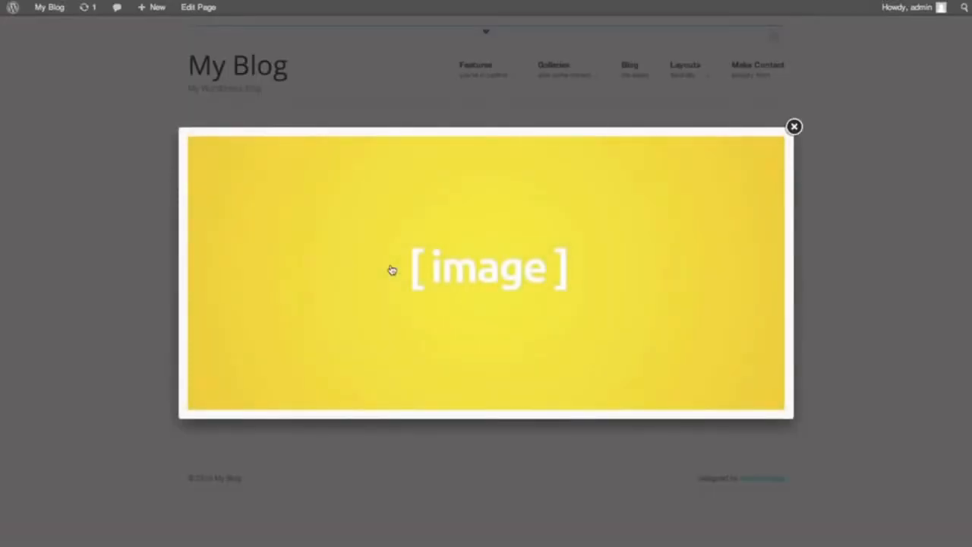
click(151, 306)
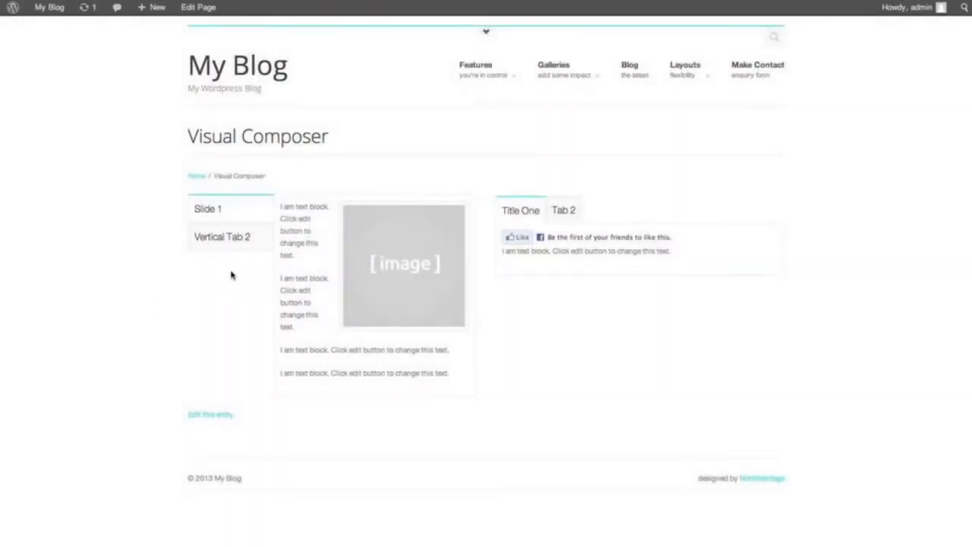
click(236, 234)
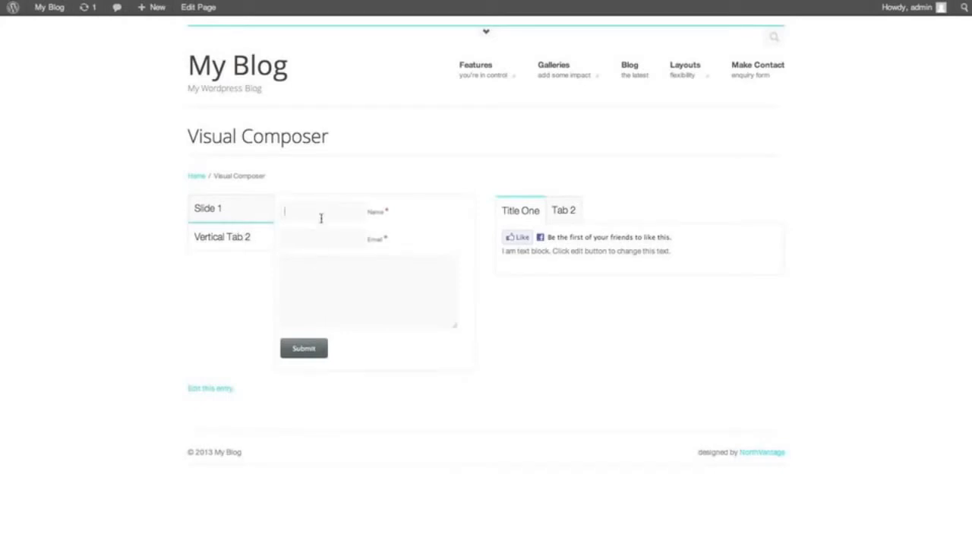
click(567, 213)
click(514, 222)
click(256, 1)
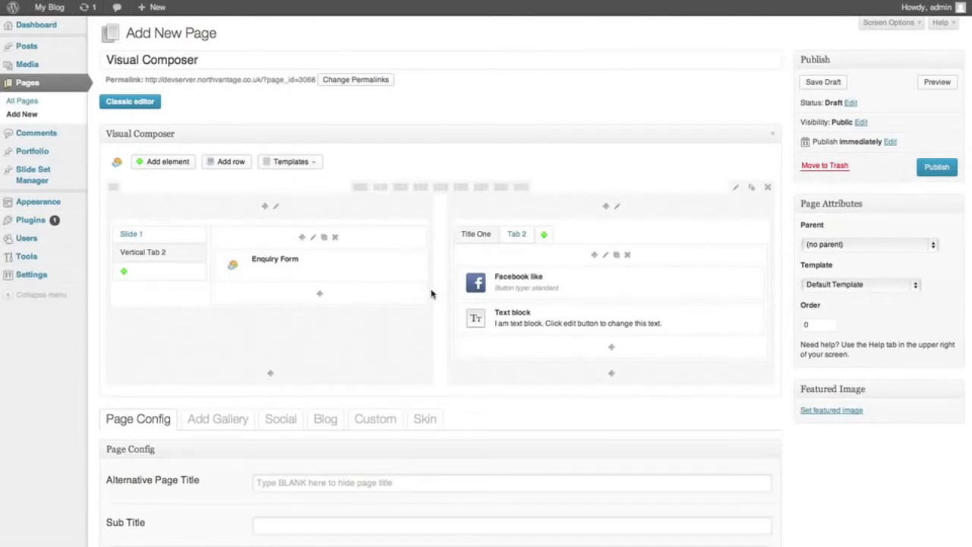
Step: Add a new empty row below the row holding the tour section and tabs
click(236, 162)
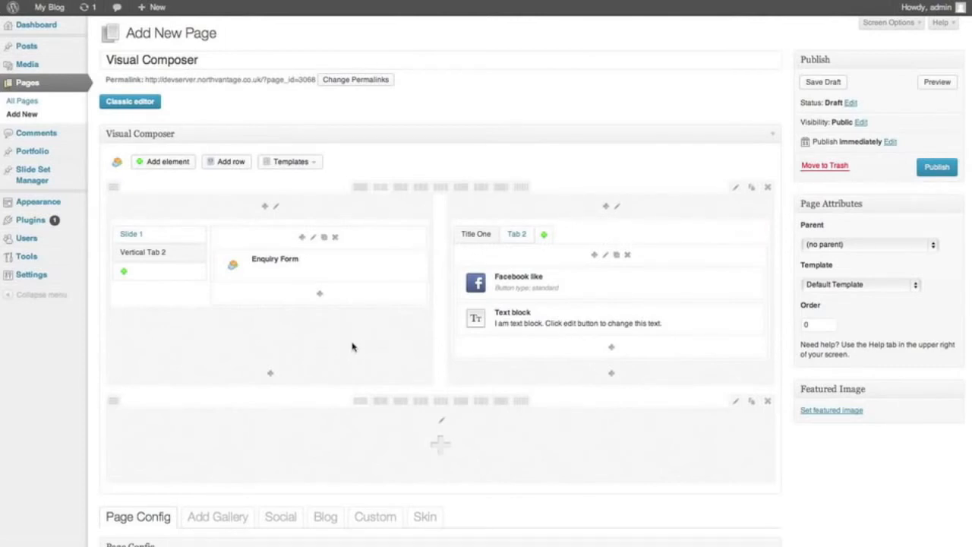
Step: Move the empty row above the row holding the tour section and tabs, and add a Group Gallery element to it
drag(119, 399, 129, 183)
mouse_move(120, 188)
mouse_down()
mouse_move(126, 154)
mouse_move(124, 197)
mouse_up()
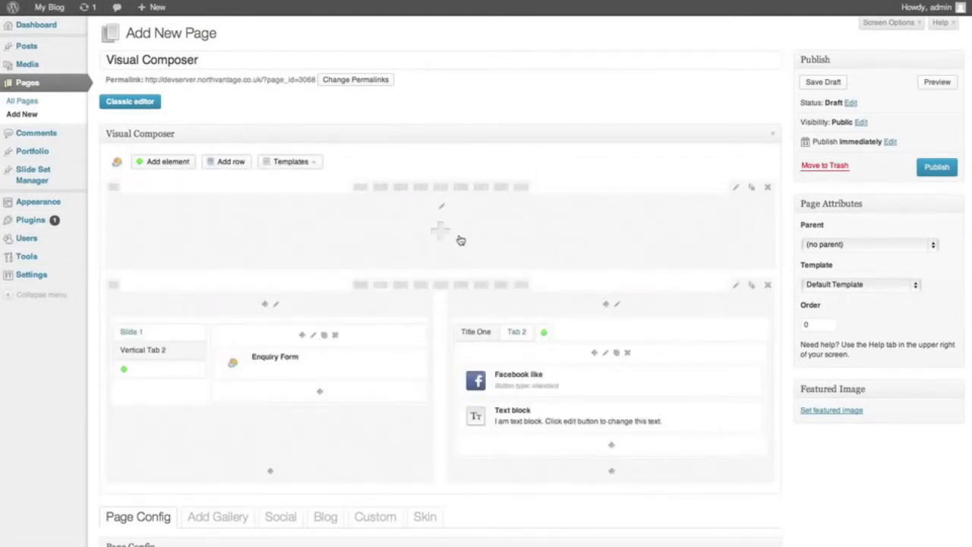
click(441, 231)
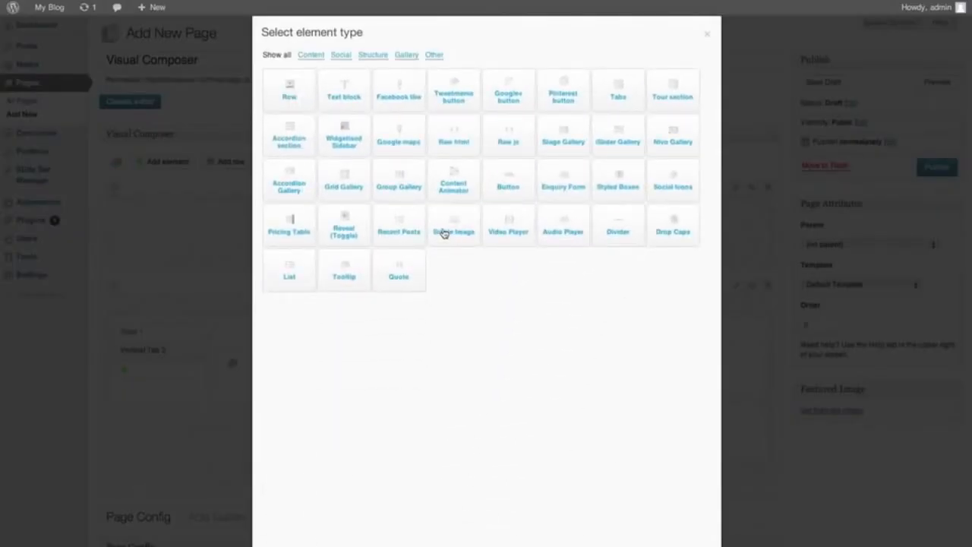
click(408, 56)
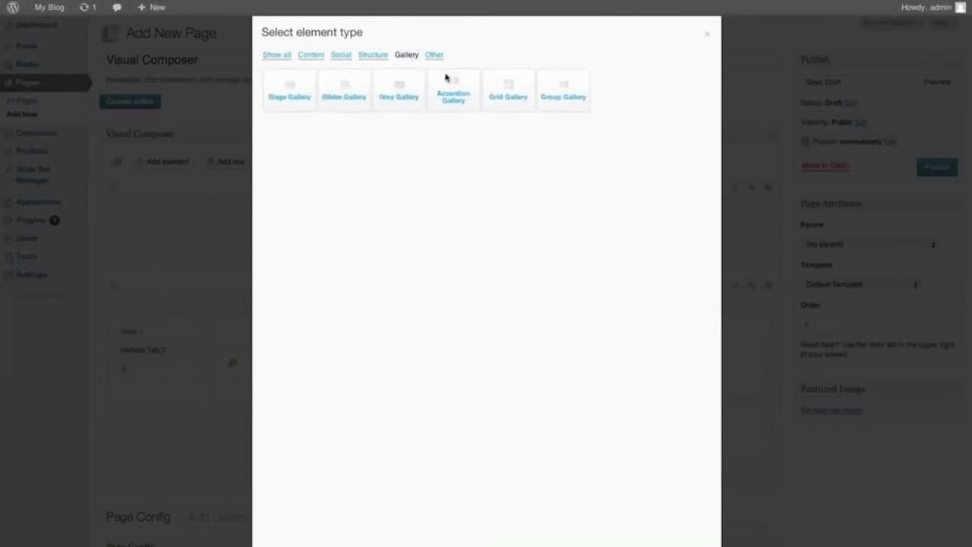
click(562, 96)
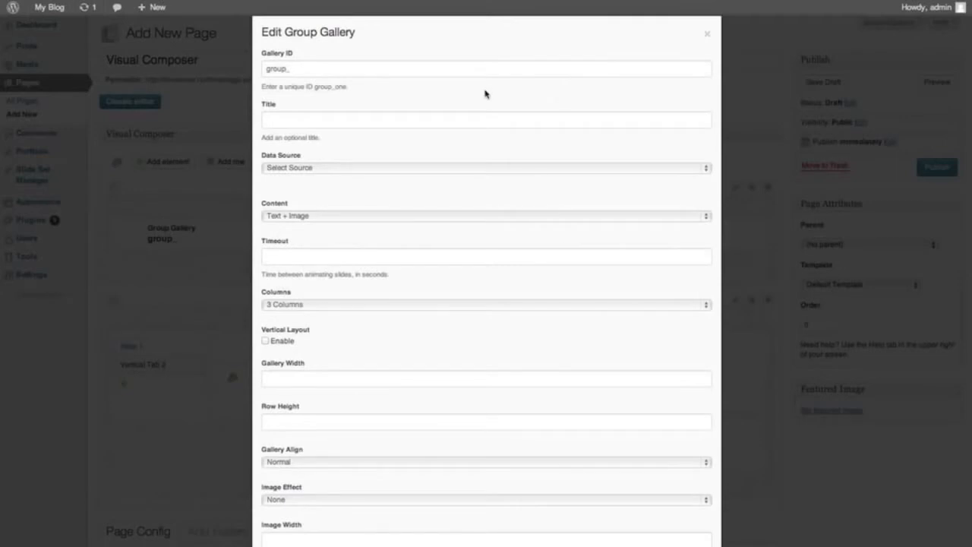
Step: Give the Group Gallery the ID group_vc and the title My Gallery Title
click(495, 68)
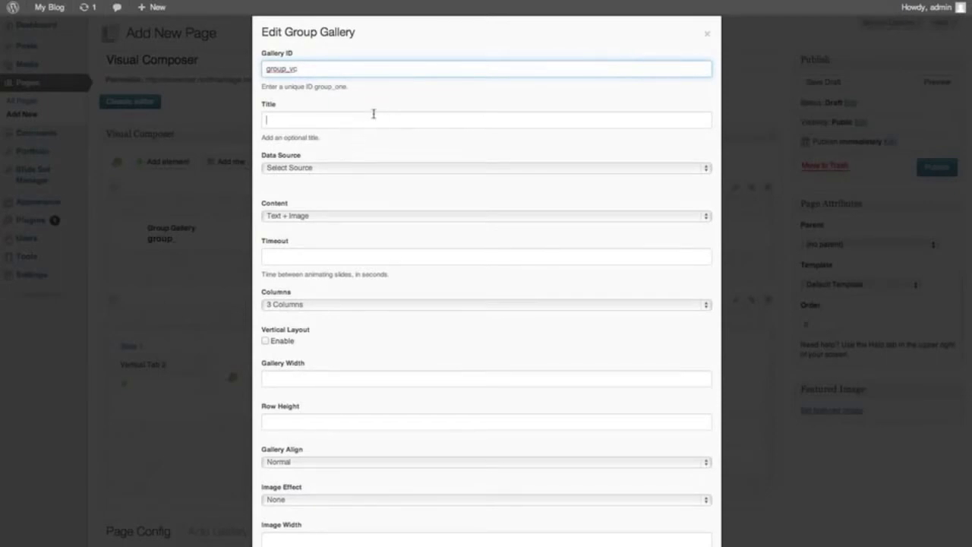
click(380, 114)
text(My Gallery Title)
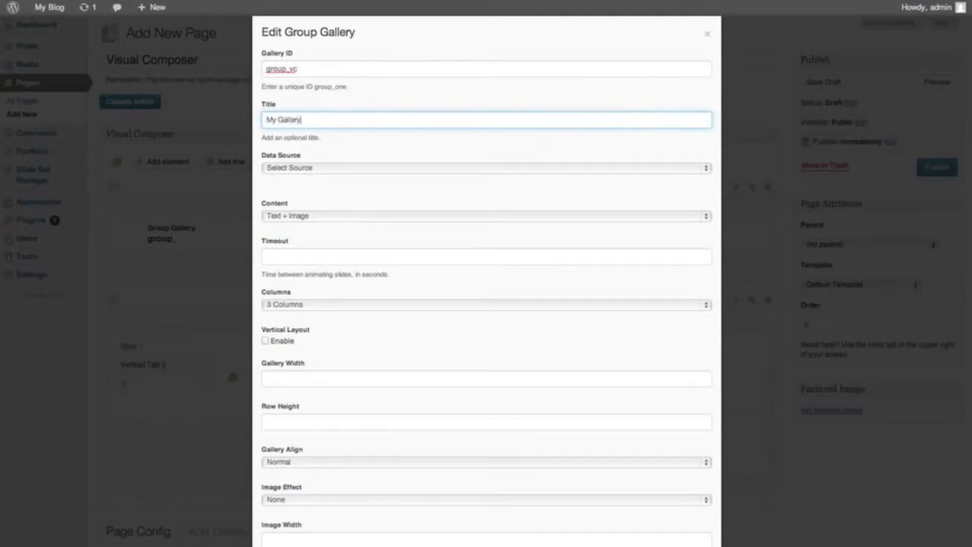
Step: Use Slide Sets with slideset_demo_b as the Group Gallery's data source and set its content to Image
click(417, 173)
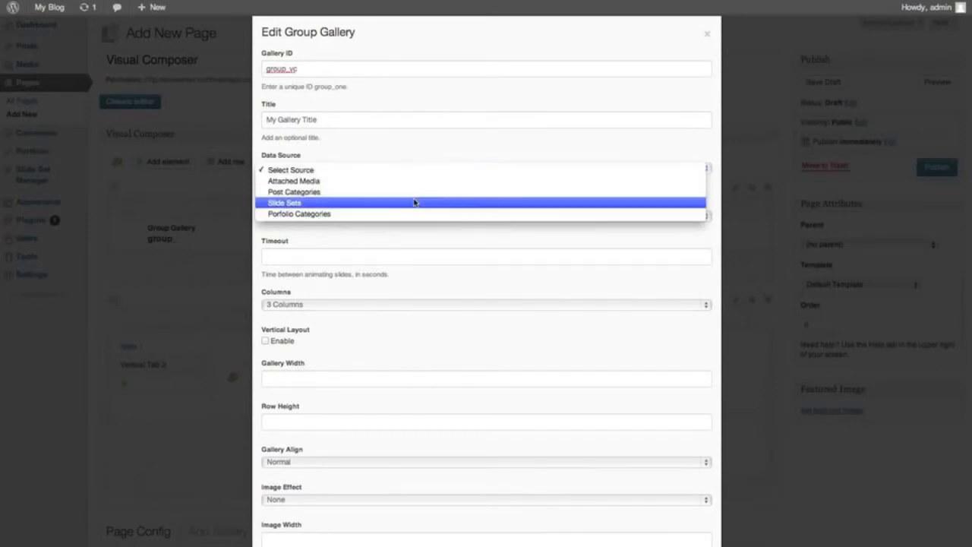
click(414, 202)
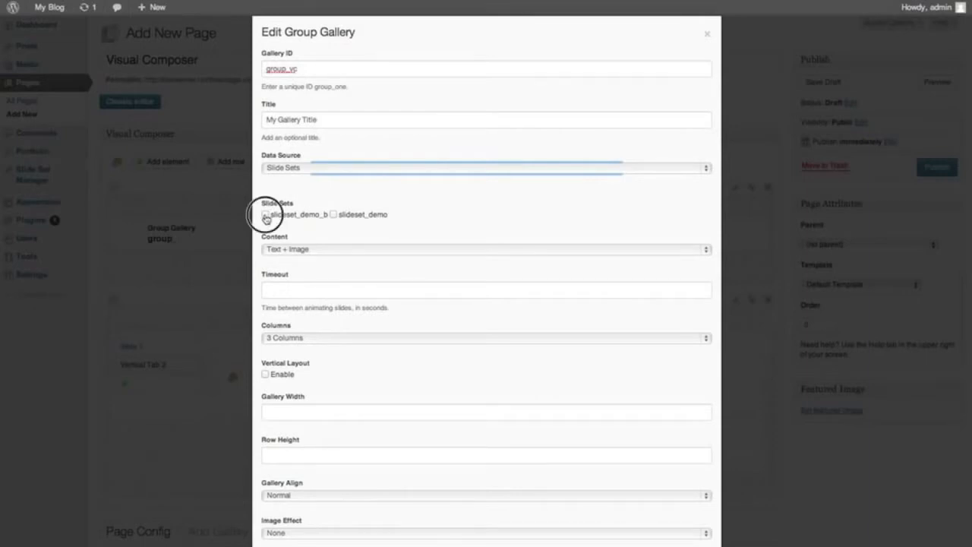
click(318, 218)
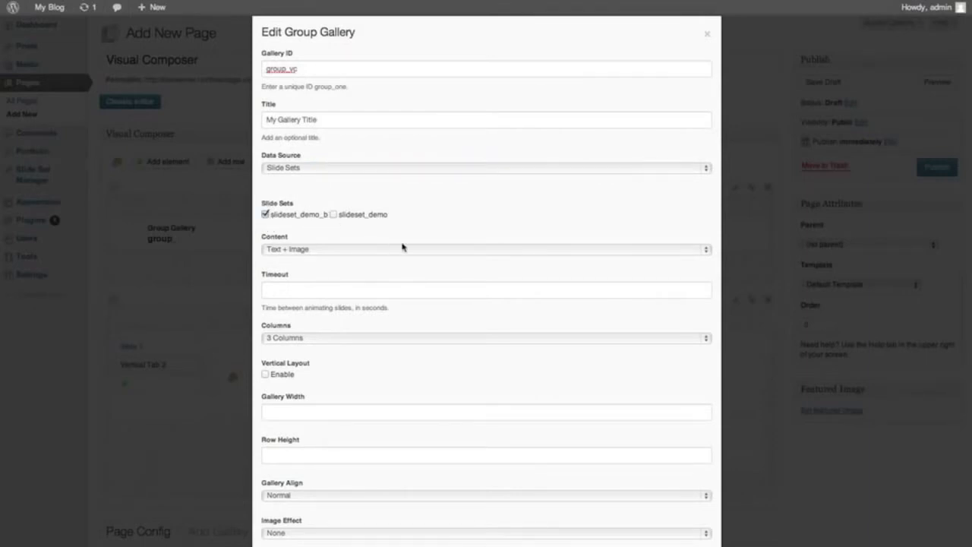
click(402, 248)
click(395, 275)
Step: Set the Group Gallery to 2 Columns with the Frame + Black & White image effect
scroll(383, 307, down, 2)
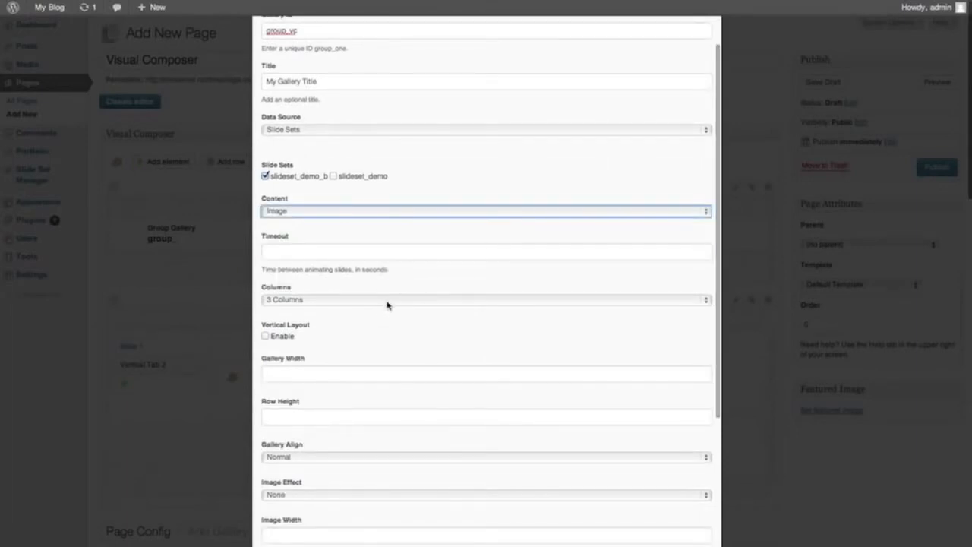
scroll(403, 302, down, 1)
click(406, 298)
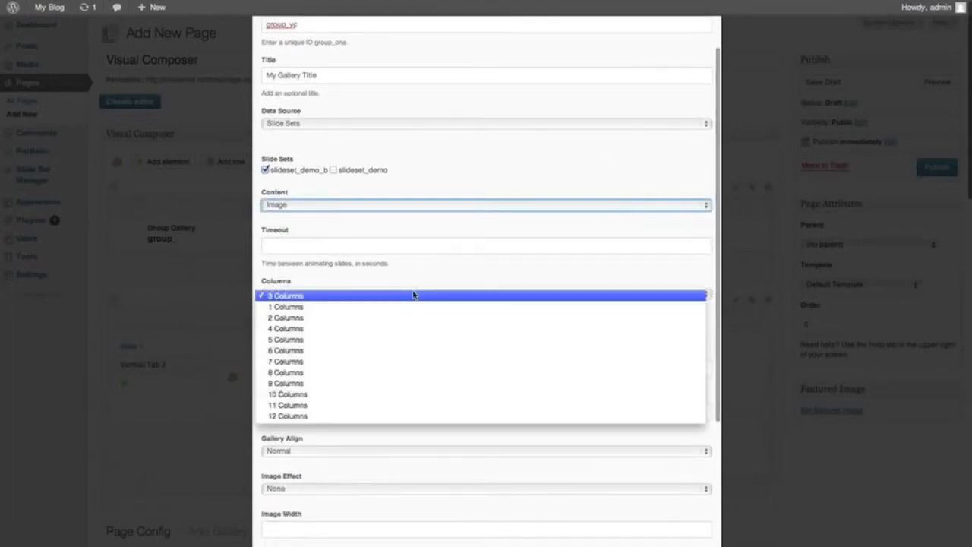
click(395, 319)
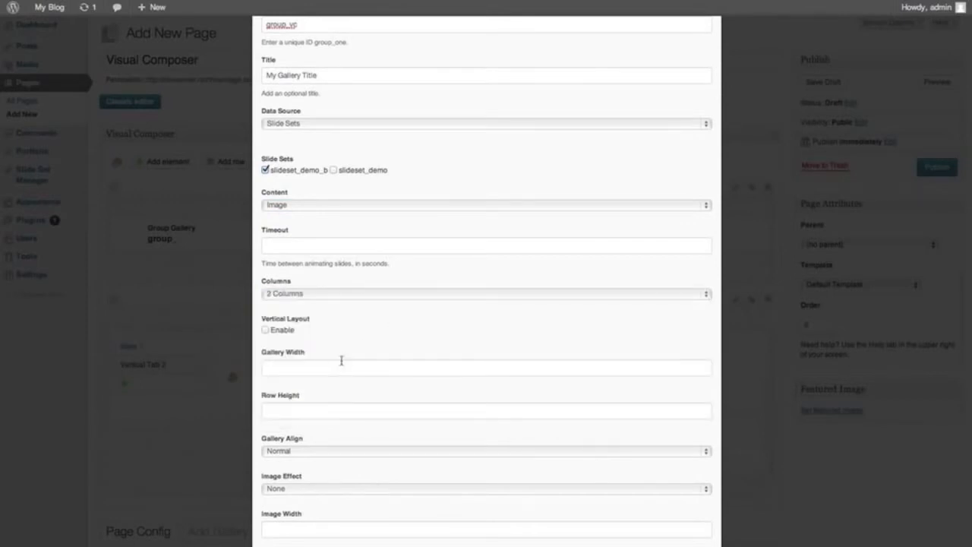
click(429, 368)
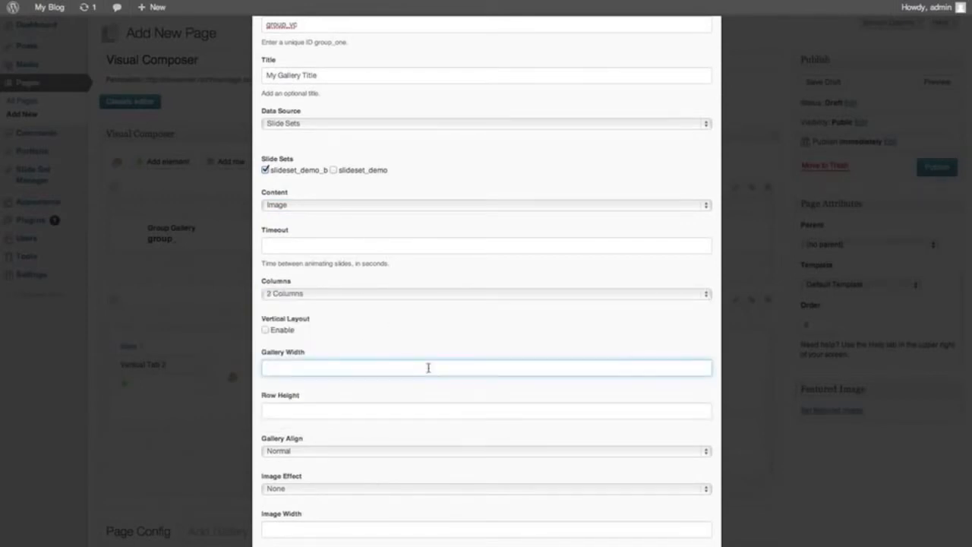
scroll(429, 369, down, 5)
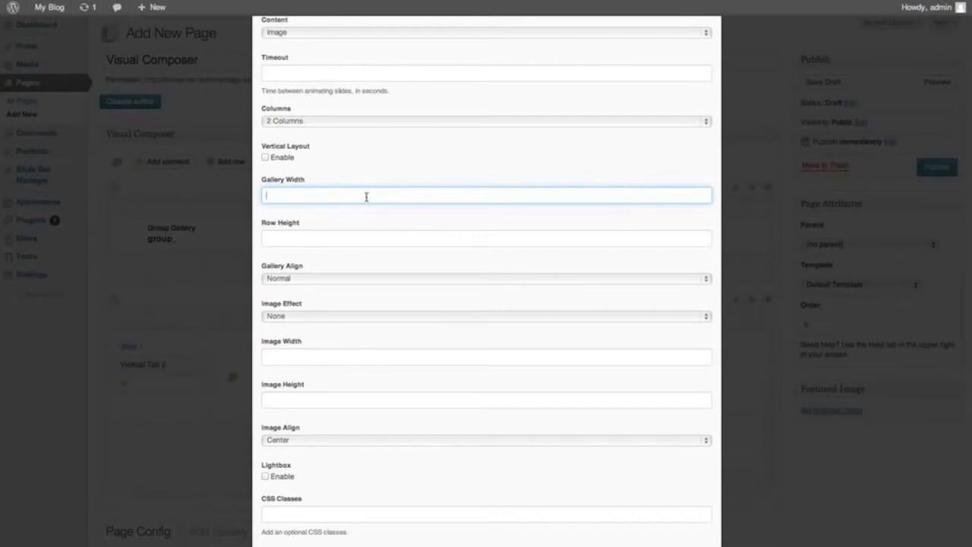
click(359, 317)
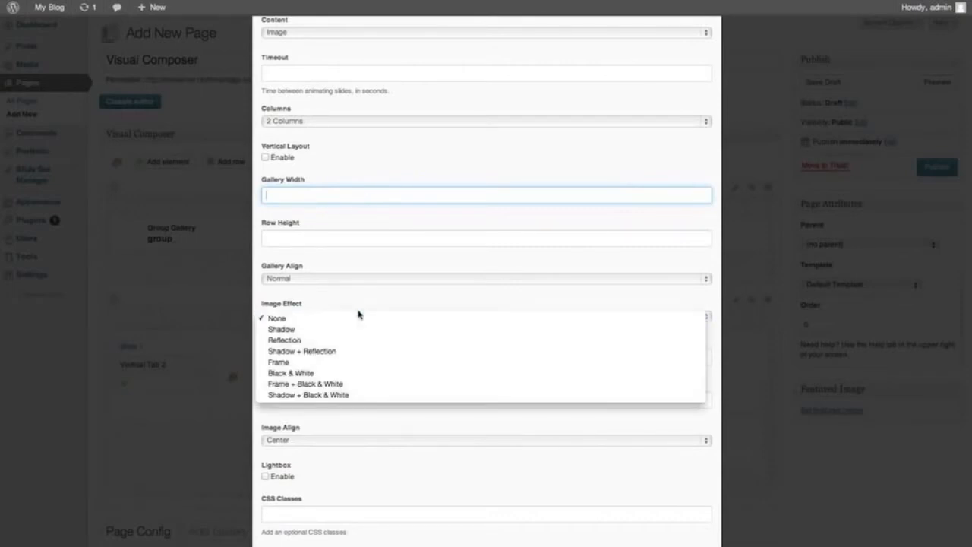
click(341, 386)
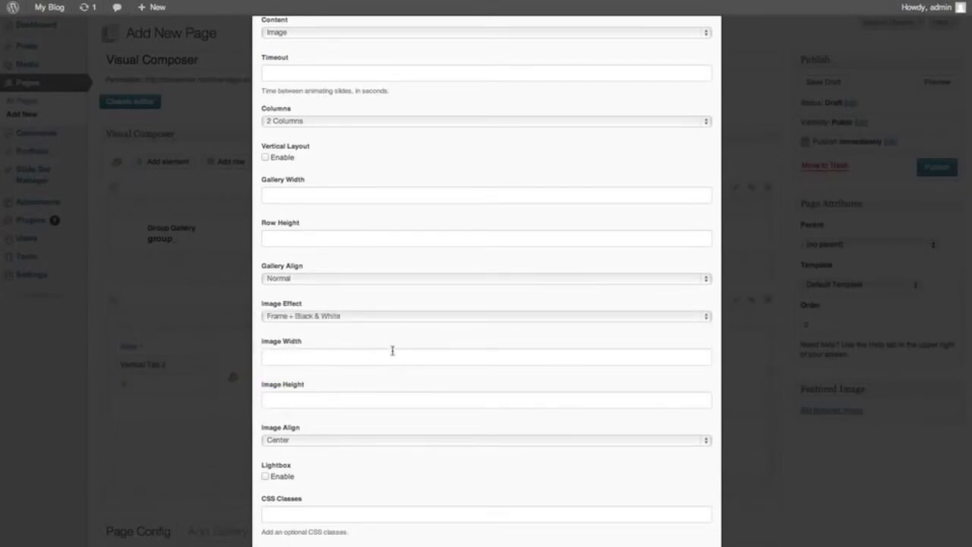
Step: Set the Group Gallery's image width to 400 and save the element
click(391, 350)
text(400)
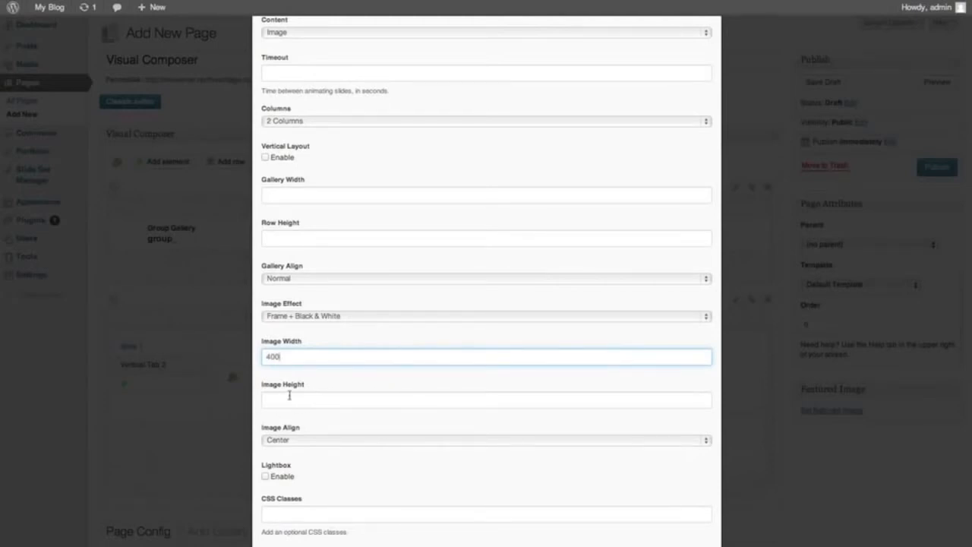
click(328, 394)
scroll(331, 398, down, 3)
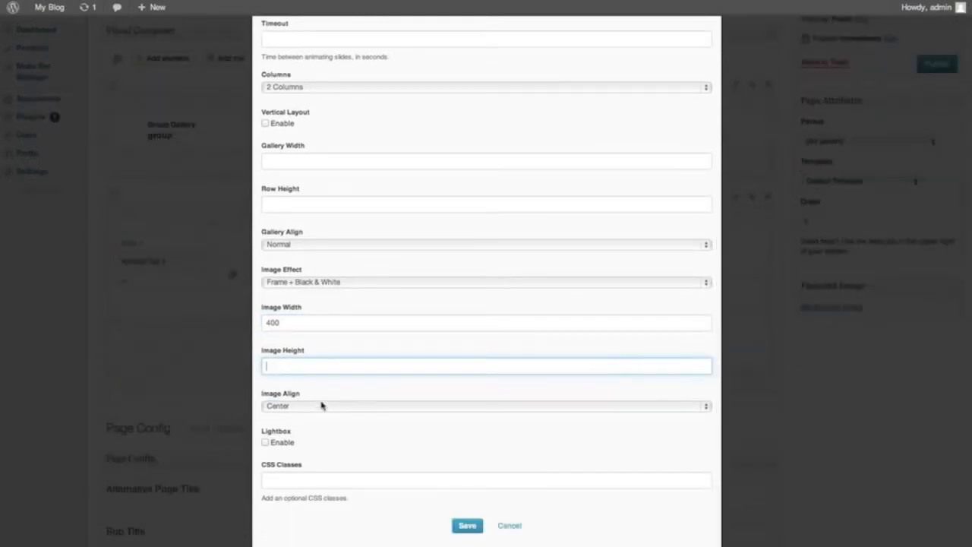
click(462, 526)
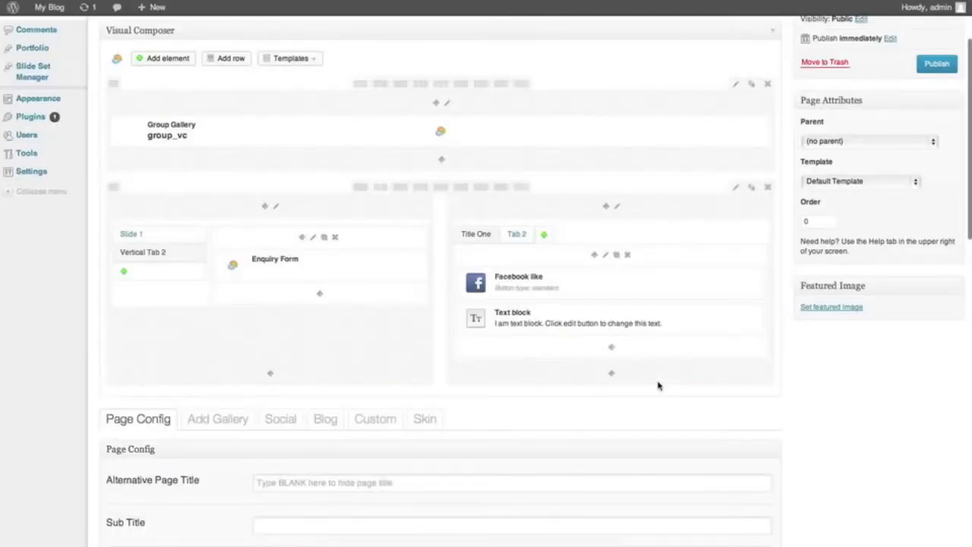
Step: Check the Group Gallery in the page preview by advancing its slides, and return to the editor
scroll(314, 228, up, 2)
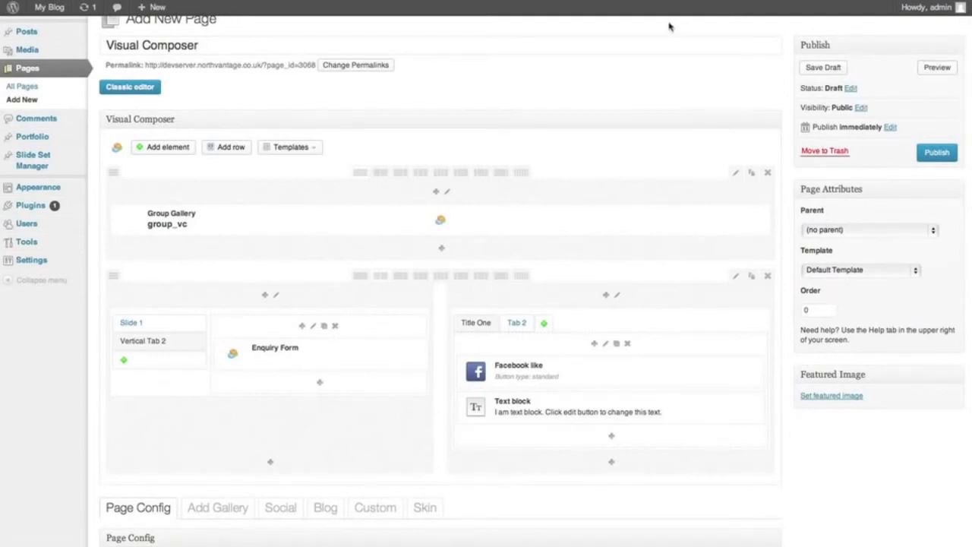
click(717, 1)
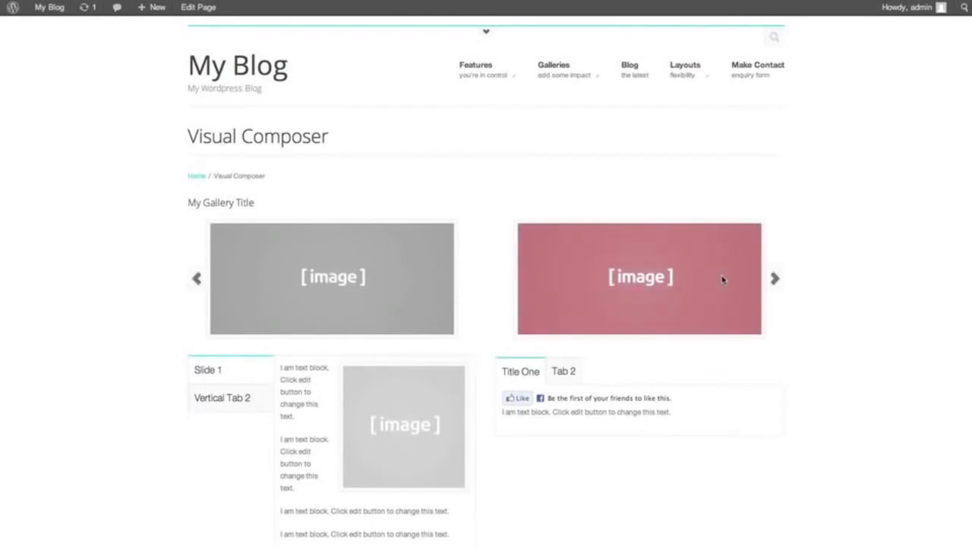
mouse_move(776, 284)
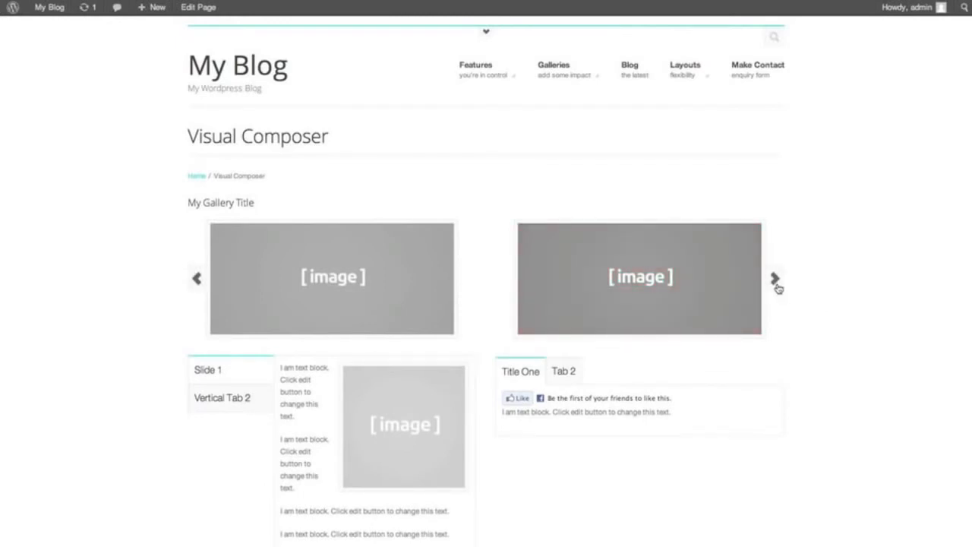
click(775, 281)
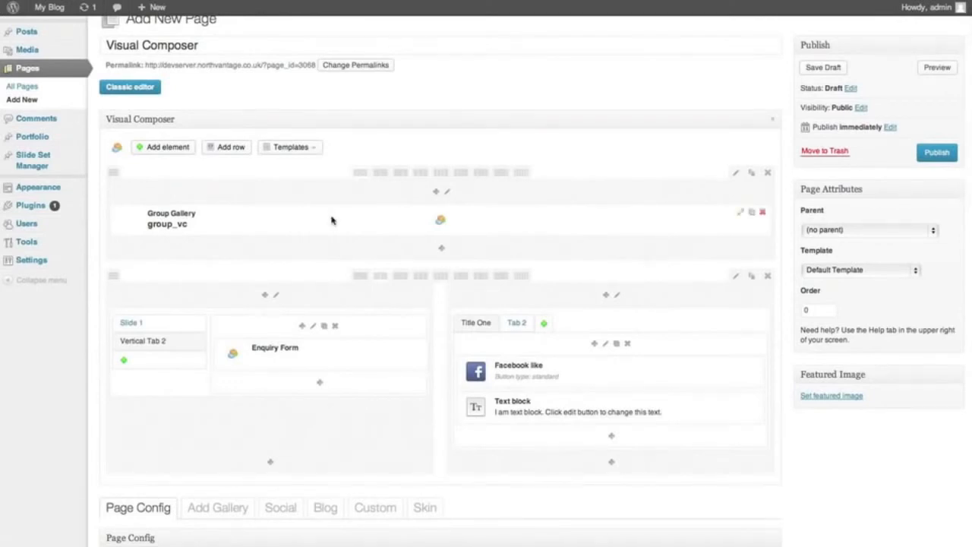
Step: Split the Group Gallery's row into two-thirds and one-third columns and add a Stage Gallery element to the narrow column
click(406, 179)
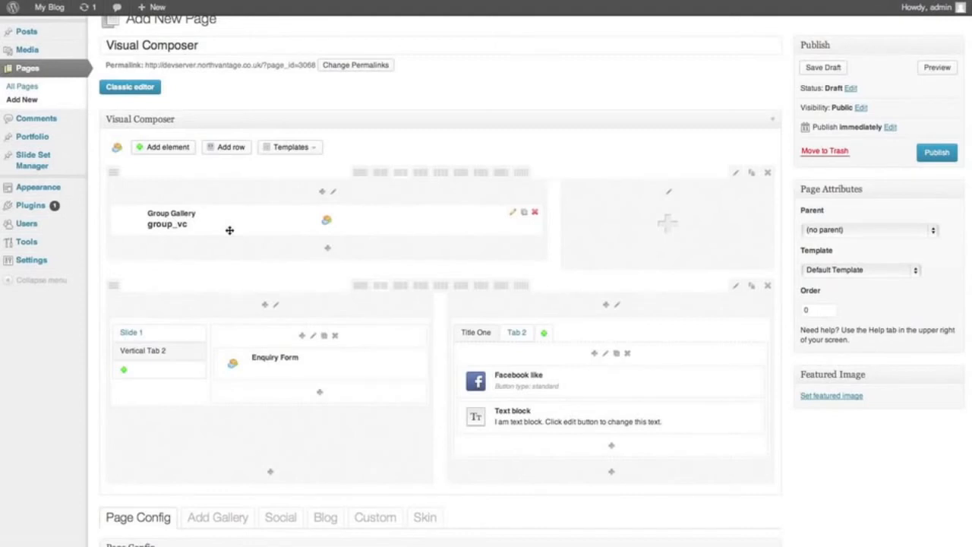
click(667, 223)
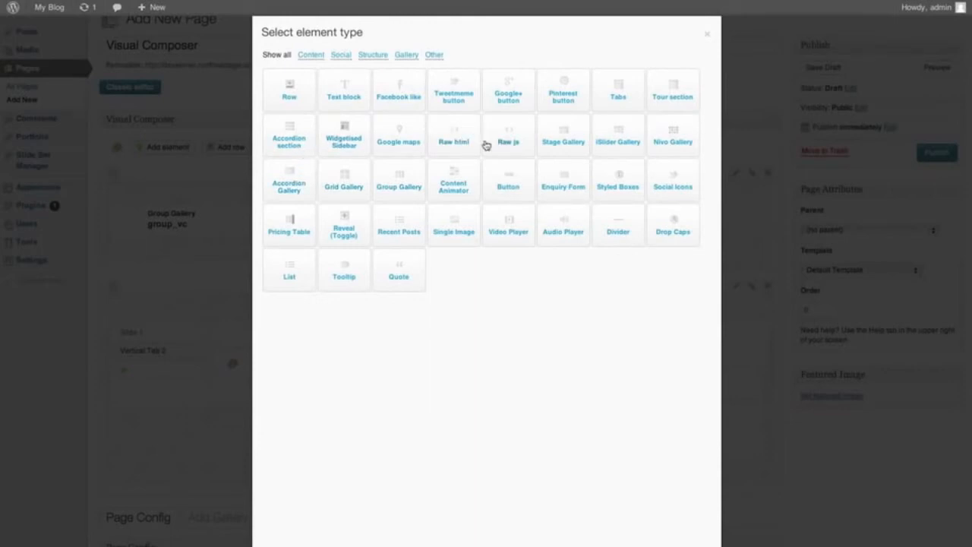
click(407, 57)
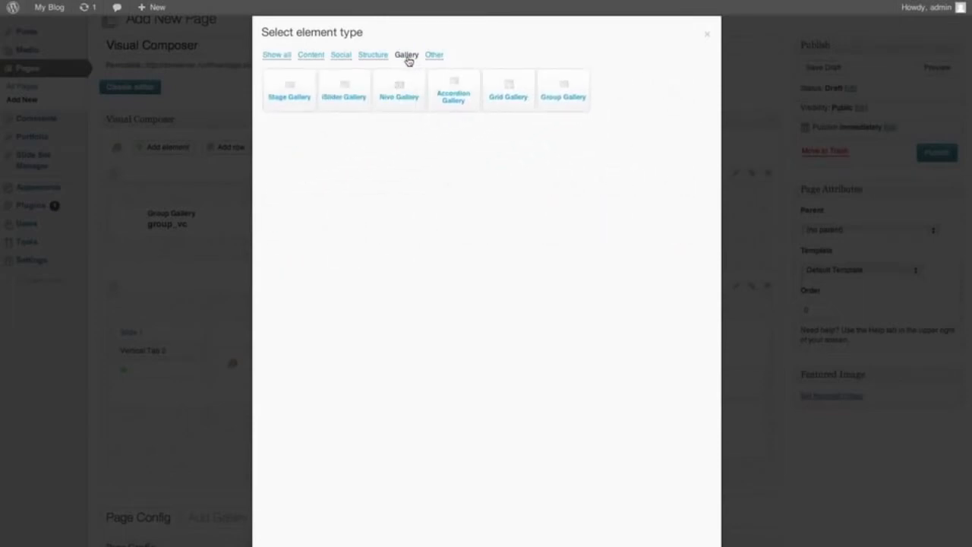
click(301, 89)
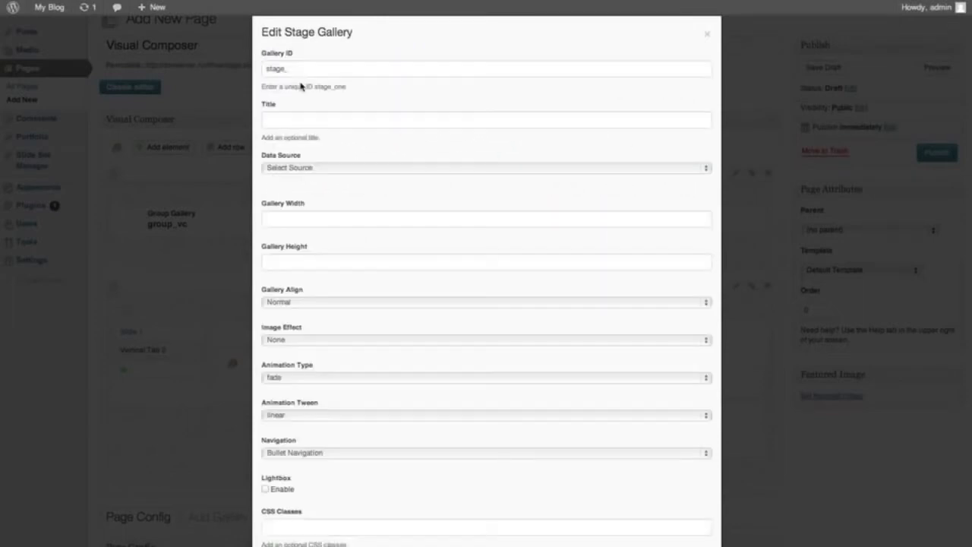
Step: Use Slide Sets with slideset_demo_b as the Stage Gallery's data source
click(507, 169)
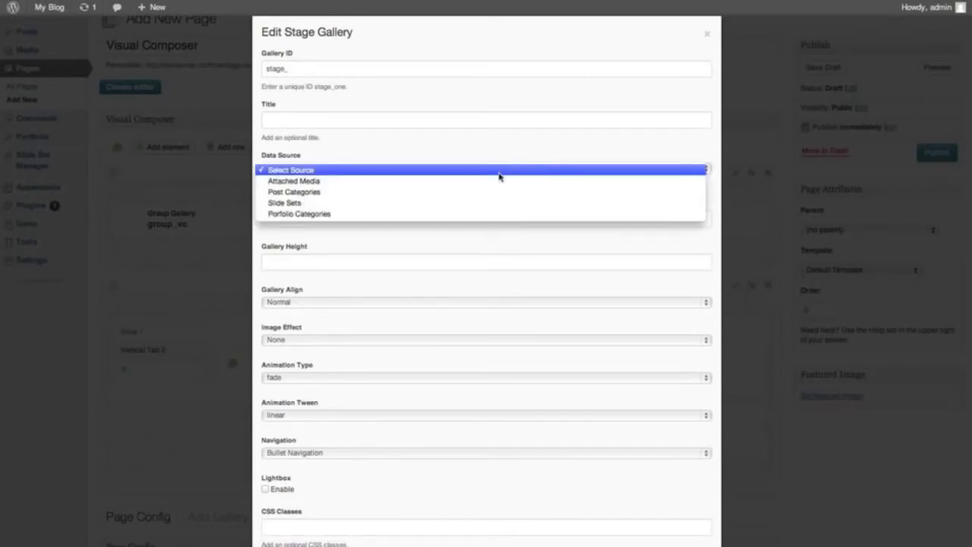
key(Escape)
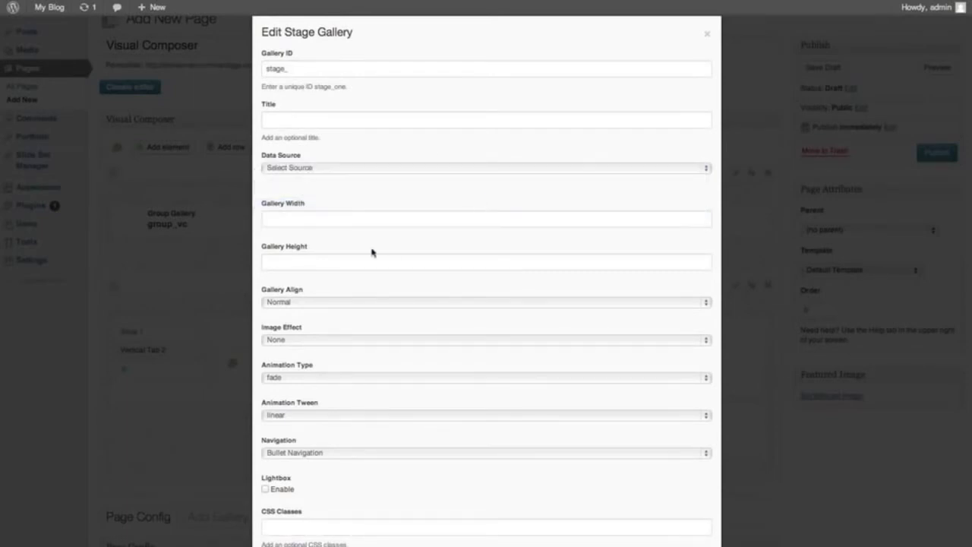
click(266, 216)
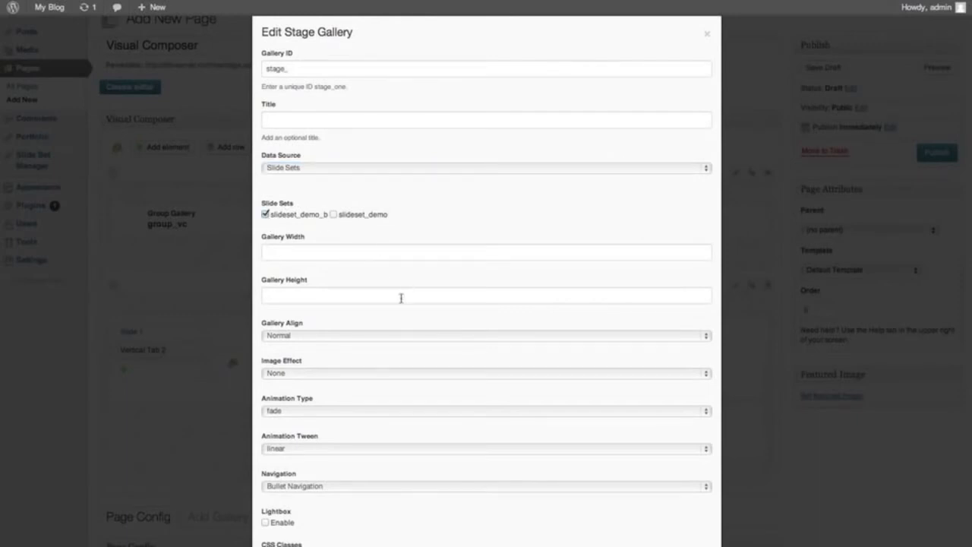
Step: Set the Stage Gallery's width to 300 and its image effect to Shadow + Reflection
scroll(405, 296, down, 3)
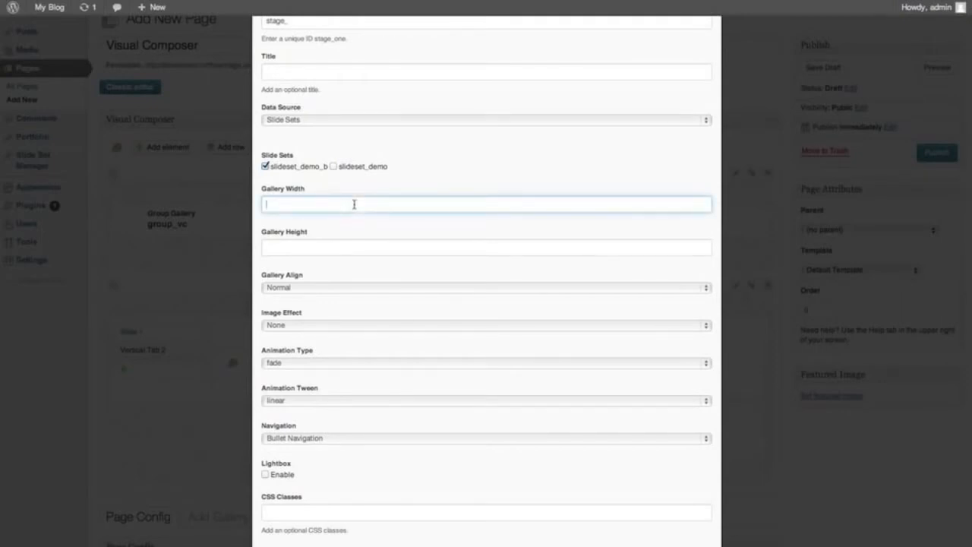
text(300)
click(306, 249)
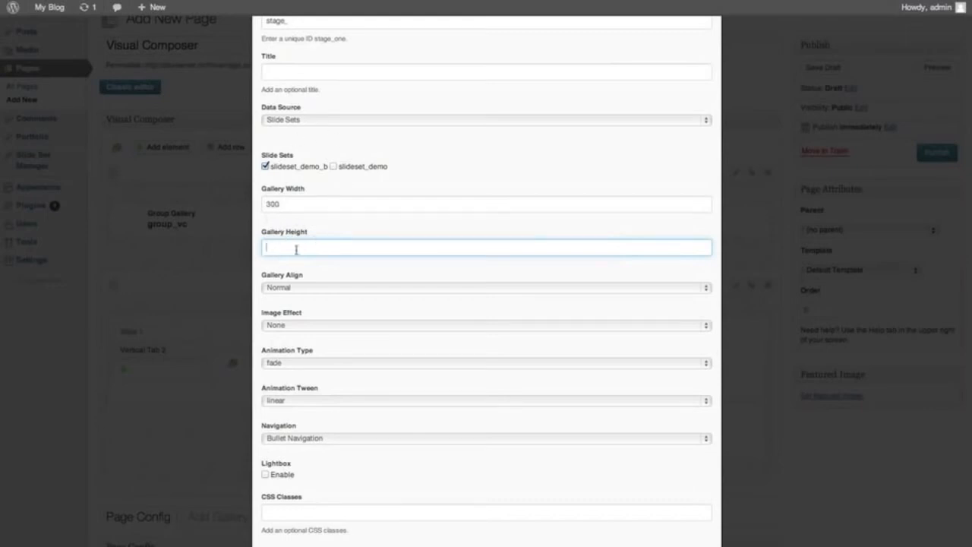
click(362, 328)
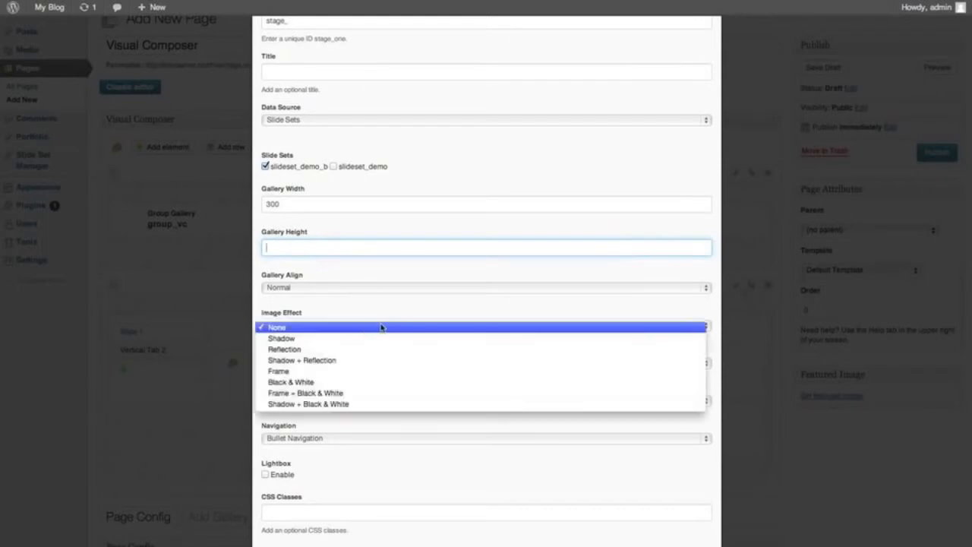
click(365, 362)
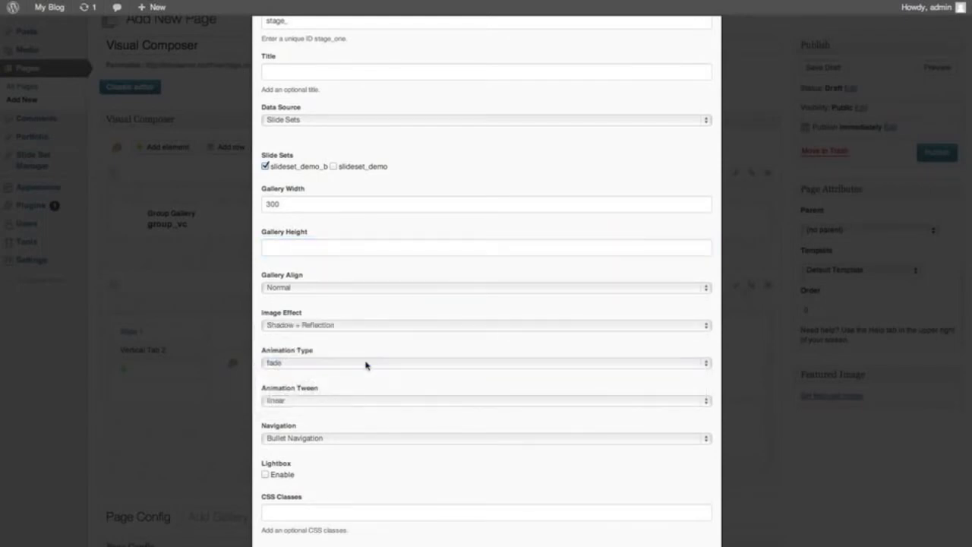
scroll(387, 362, down, 1)
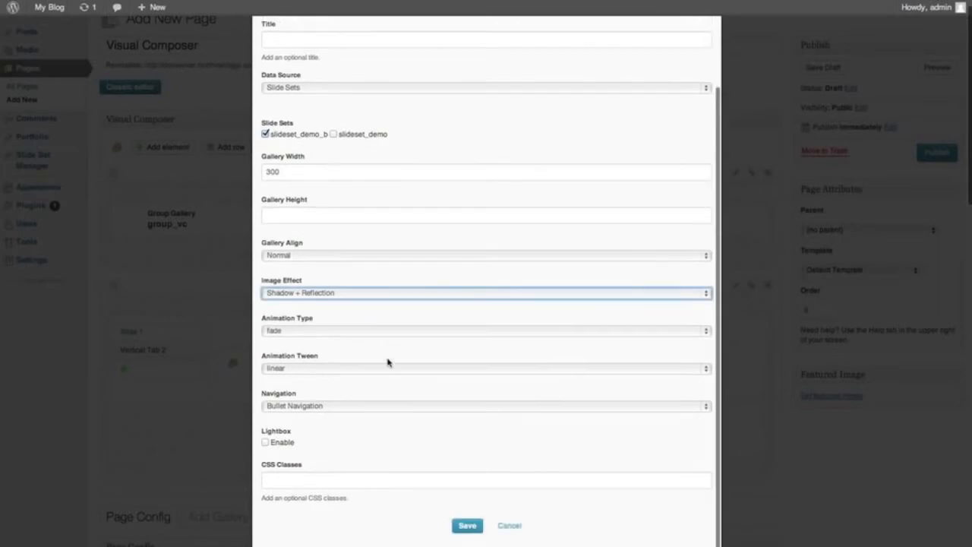
Step: Set the Stage Gallery's animation tween to easeInOutCubic and its animation type to scrollHorz, and save the element
scroll(387, 362, down, 5)
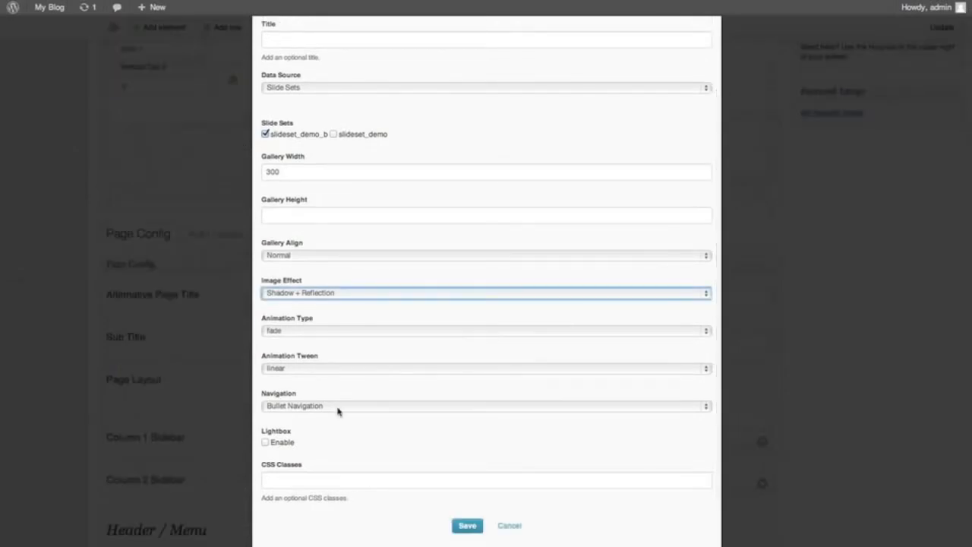
click(347, 368)
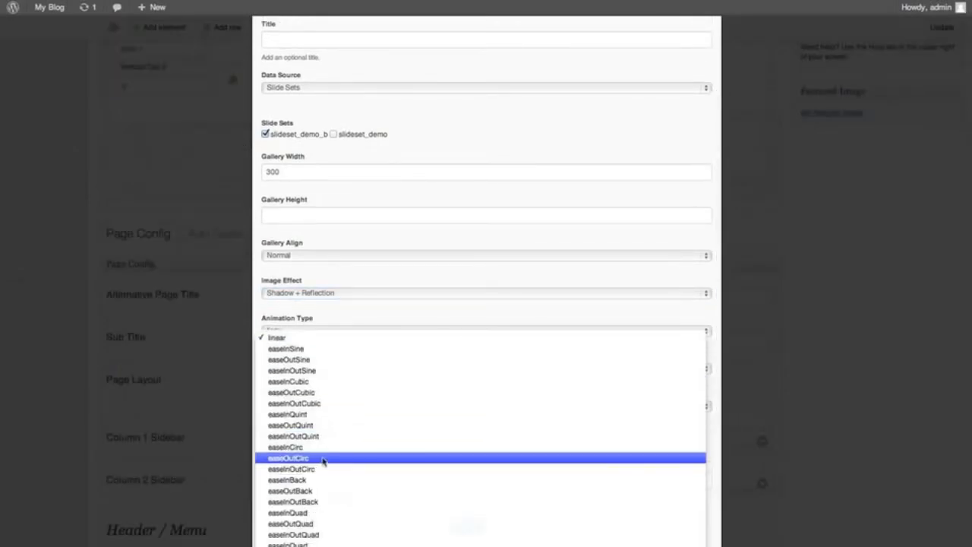
scroll(326, 463, down, 3)
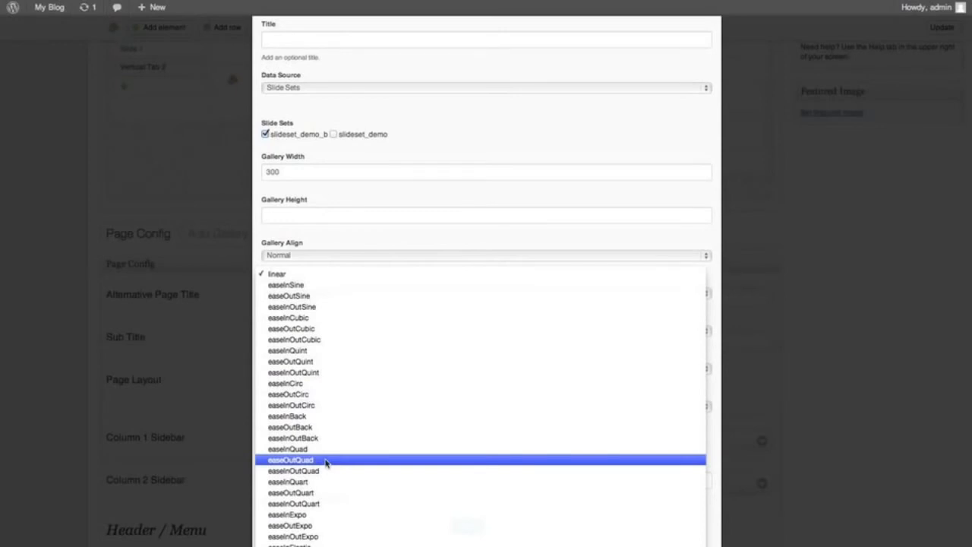
click(333, 340)
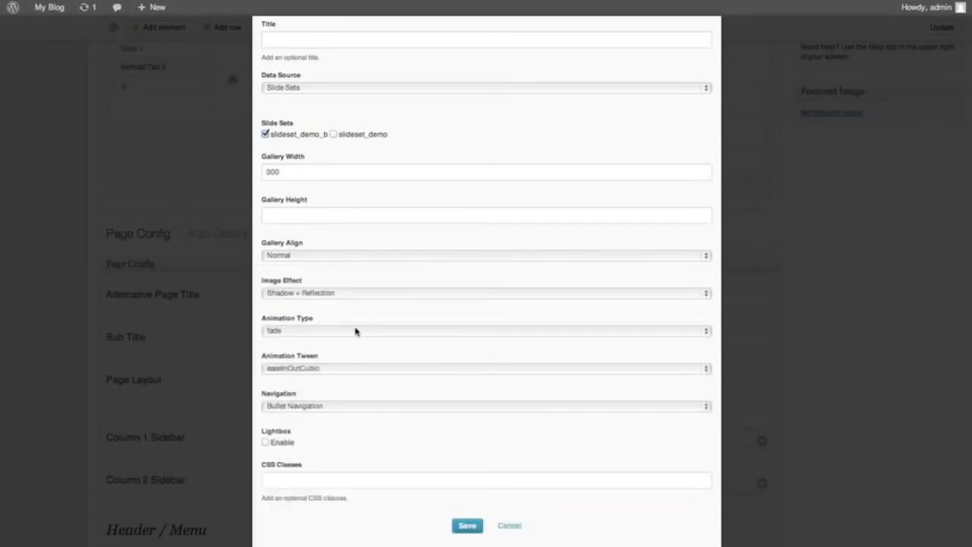
click(356, 331)
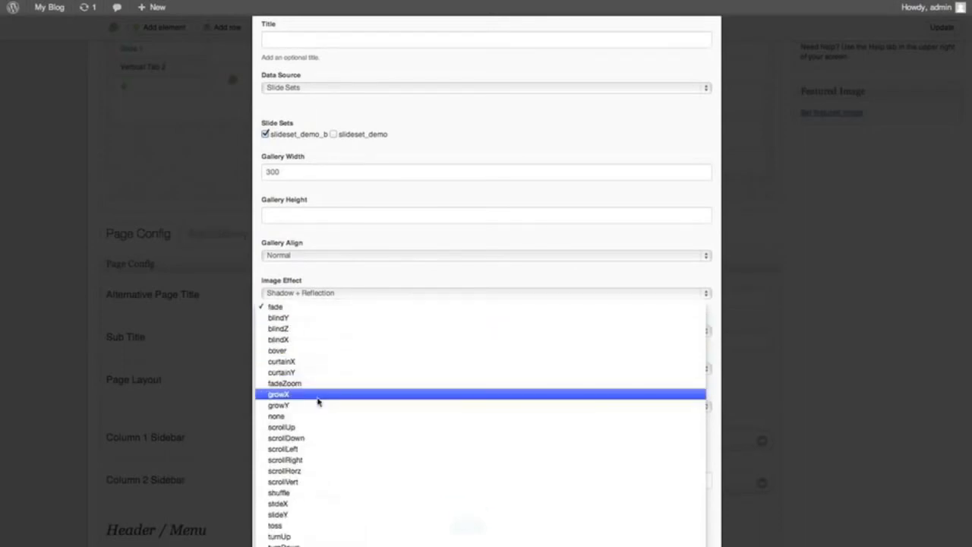
click(293, 471)
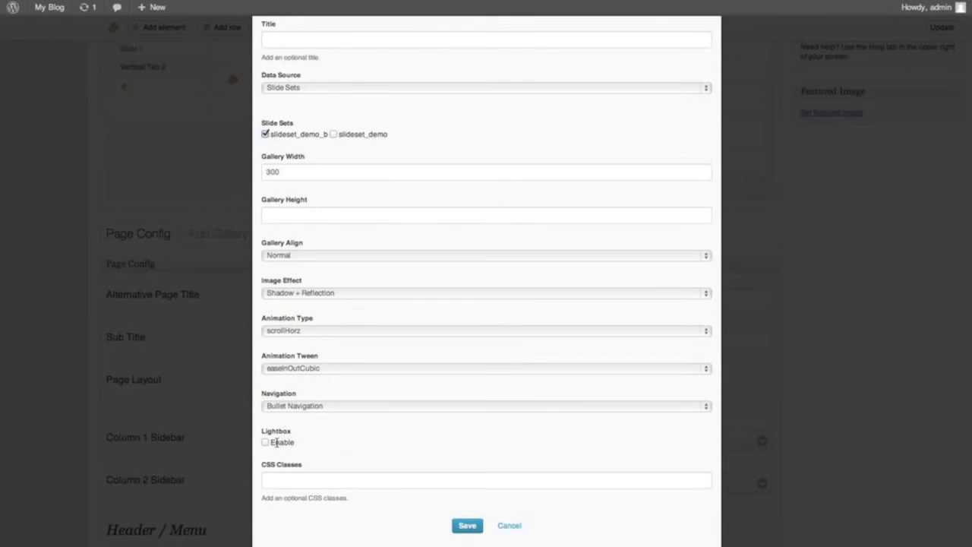
click(265, 443)
click(466, 532)
Step: Preview the page, check the Stage Gallery's scrolling by switching to its fourth and last slides, and return to the editor
scroll(637, 349, up, 5)
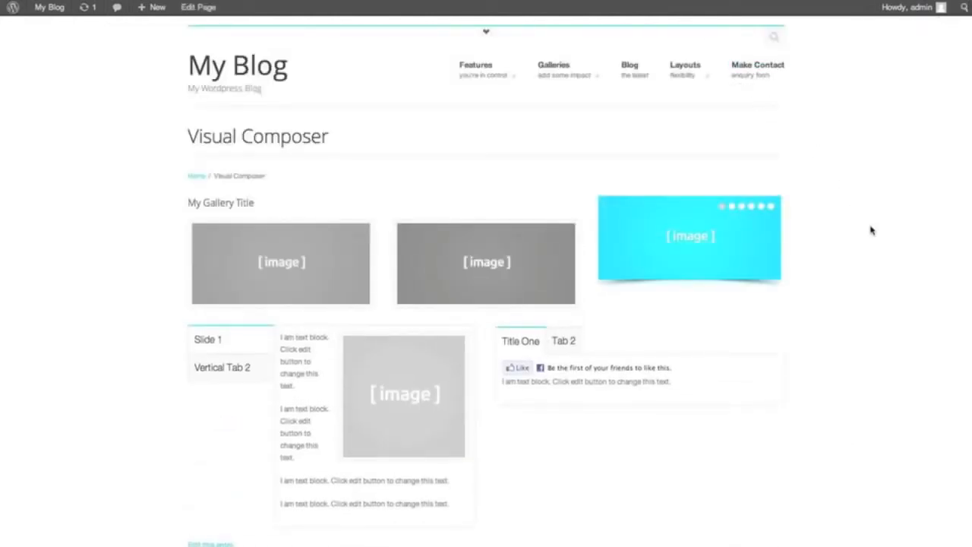
mouse_move(509, 246)
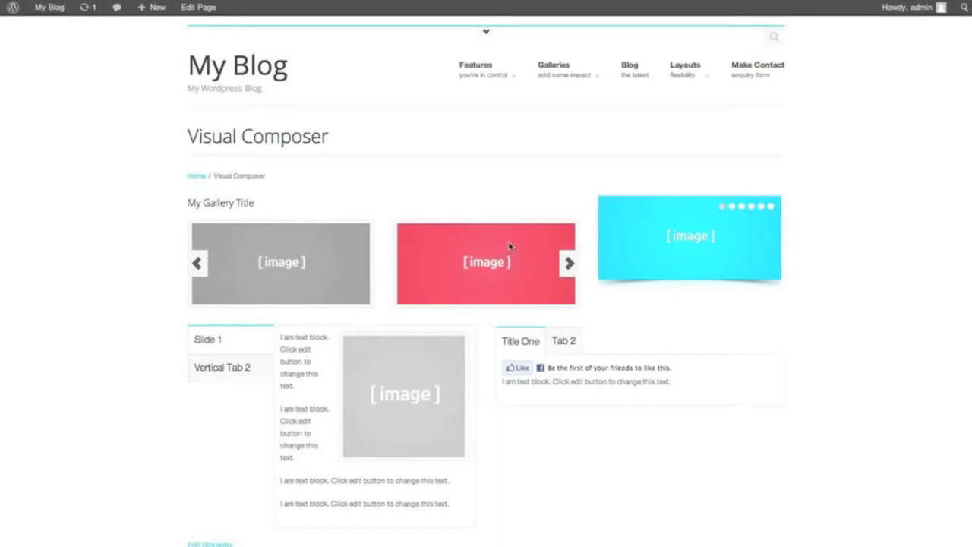
click(751, 207)
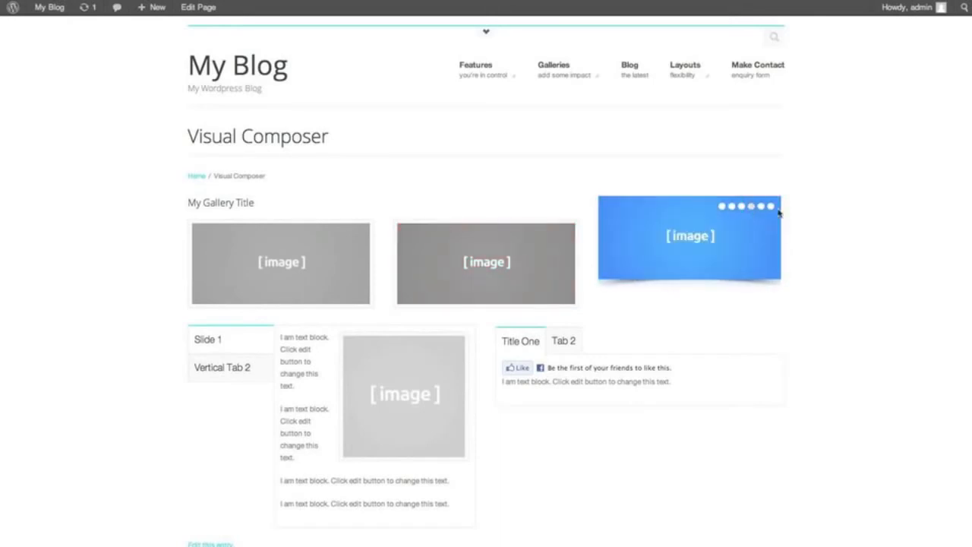
click(771, 206)
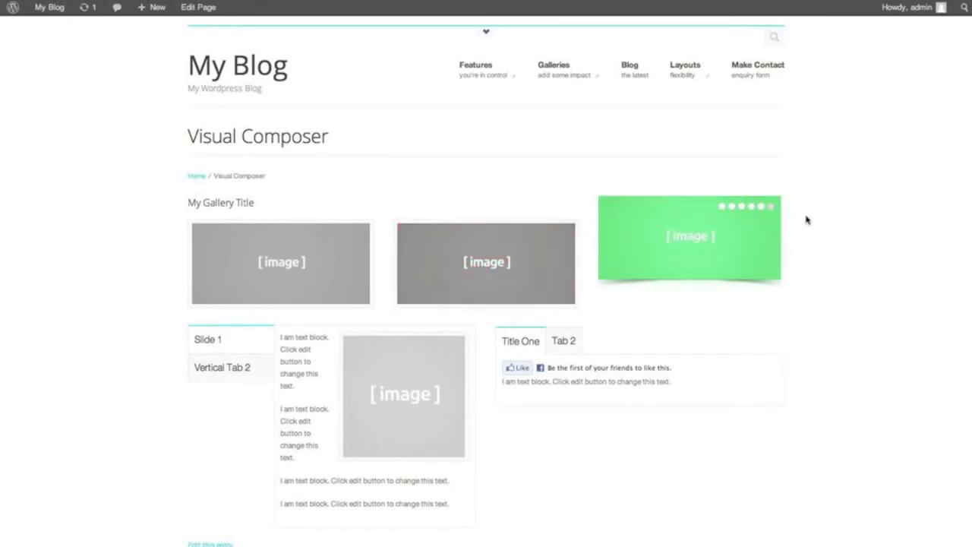
scroll(806, 220, down, 2)
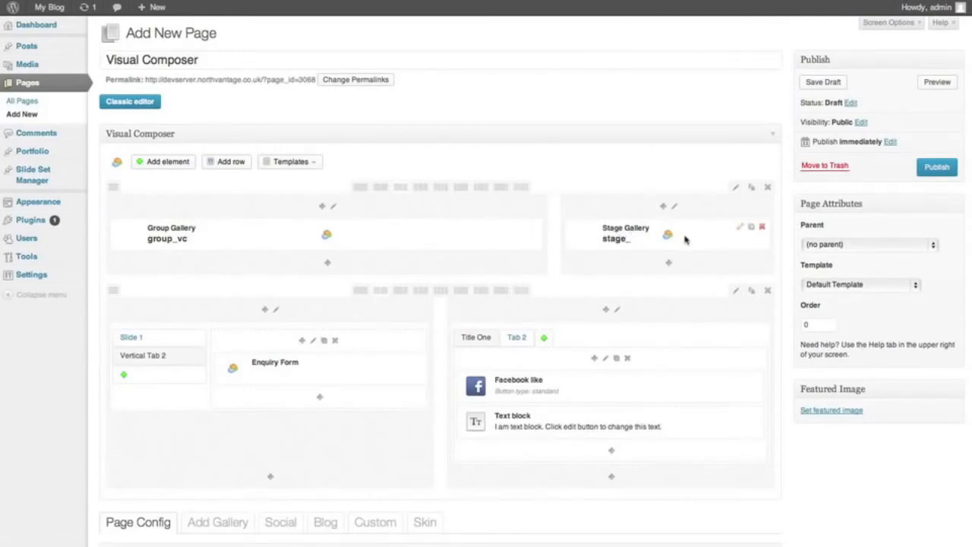
Step: Open the Stage Gallery's settings and give it the title Stage Title
click(743, 229)
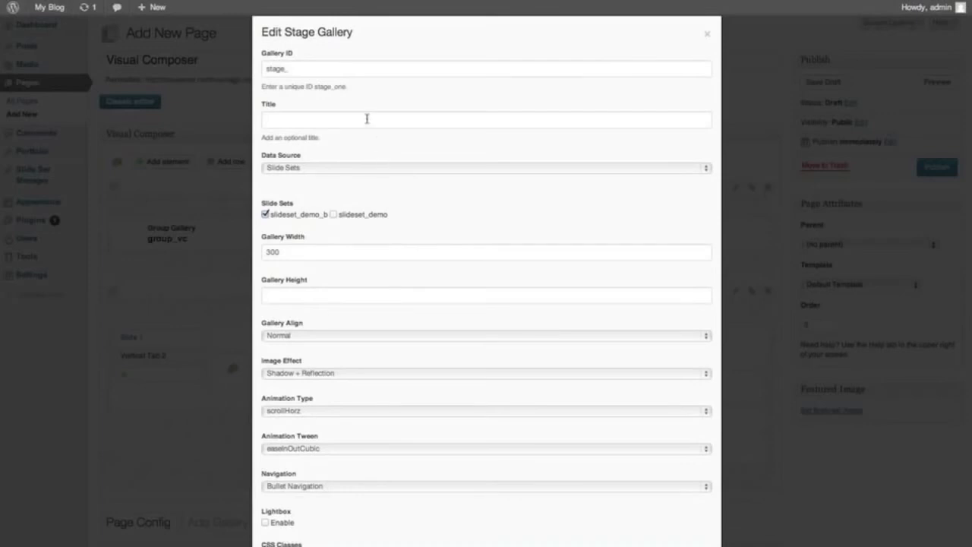
click(366, 118)
text(S)
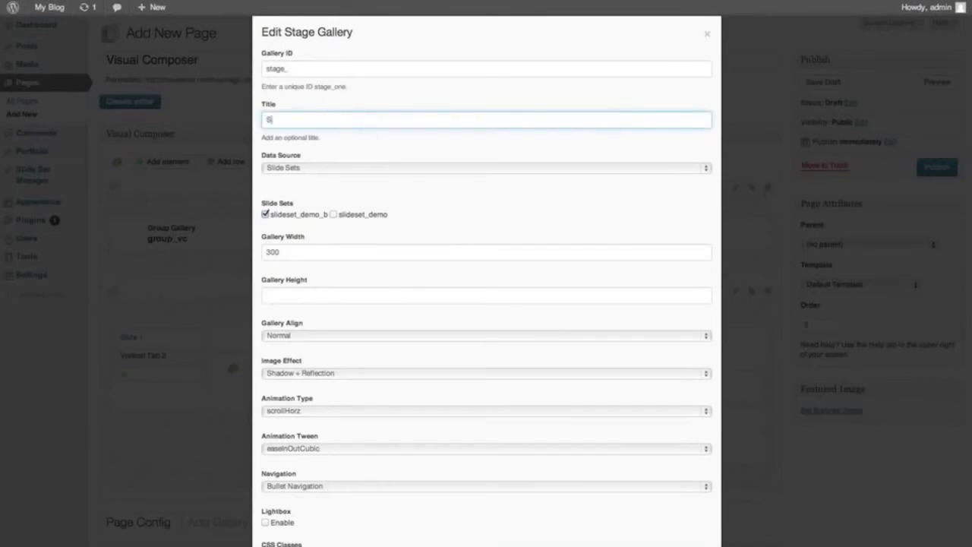
text(tage Title)
Step: Set the Stage Gallery's animation tween to easeInOutQuint and its animation type to shuffle, and save the element
scroll(401, 349, down, 5)
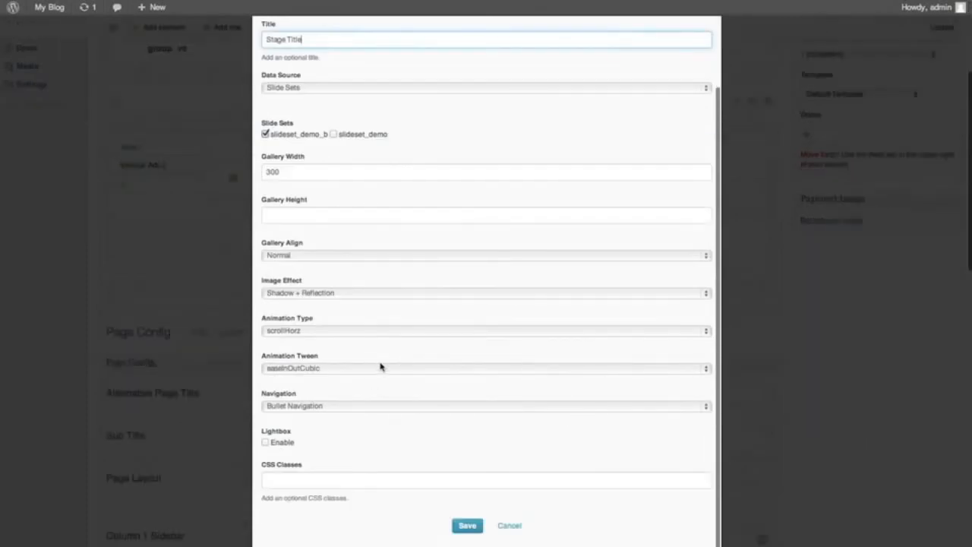
click(381, 368)
key(Escape)
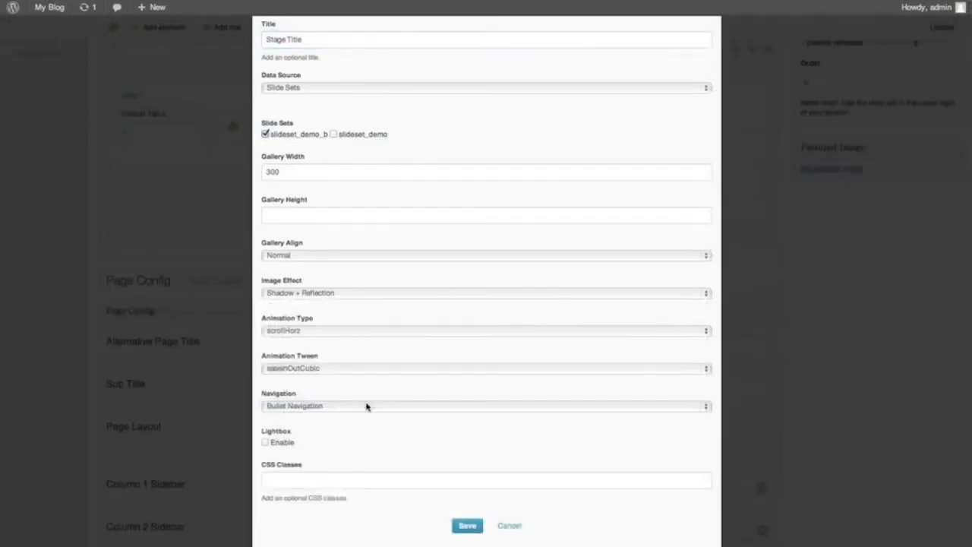
click(419, 331)
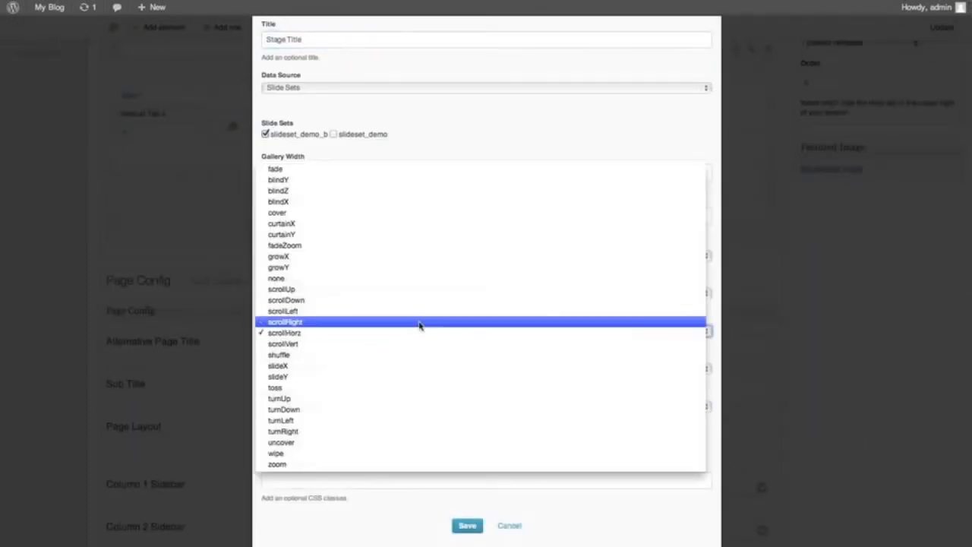
click(407, 355)
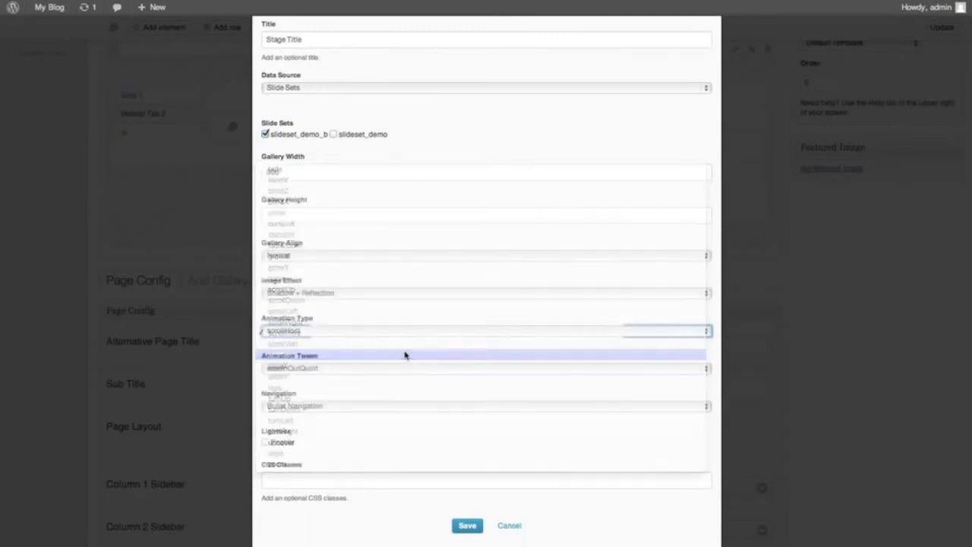
click(470, 529)
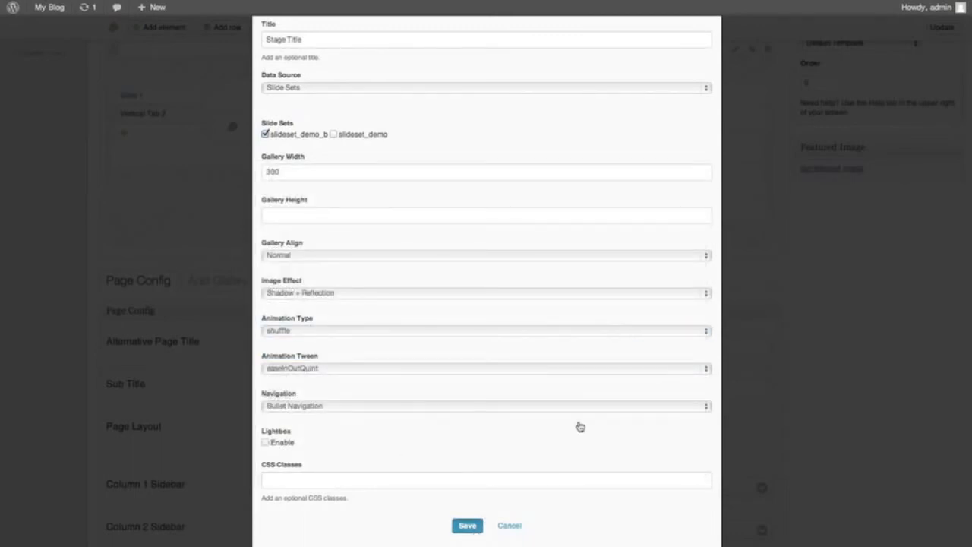
Step: Preview the page again, check the Stage Gallery's shuffle animation by switching between slides, and return to the editor
scroll(579, 425, up, 1)
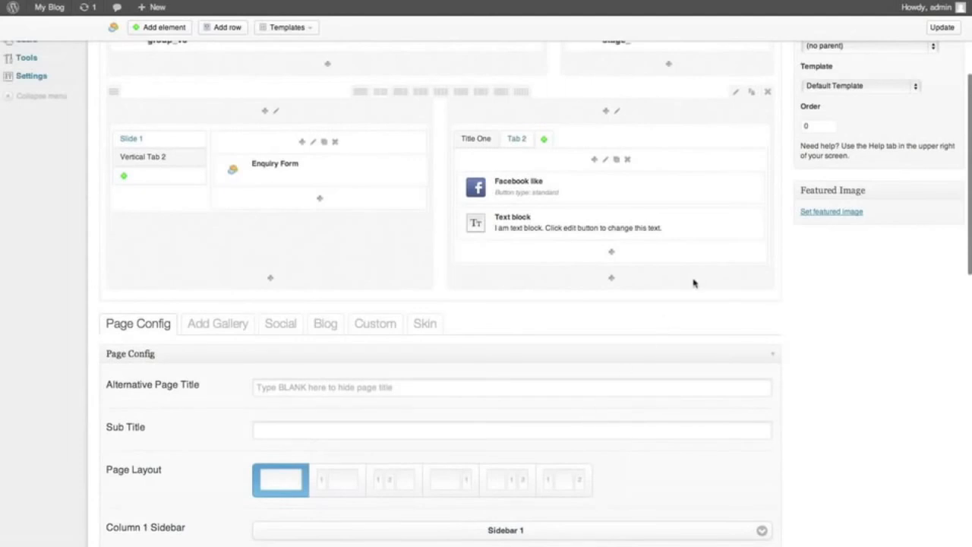
scroll(694, 282, up, 5)
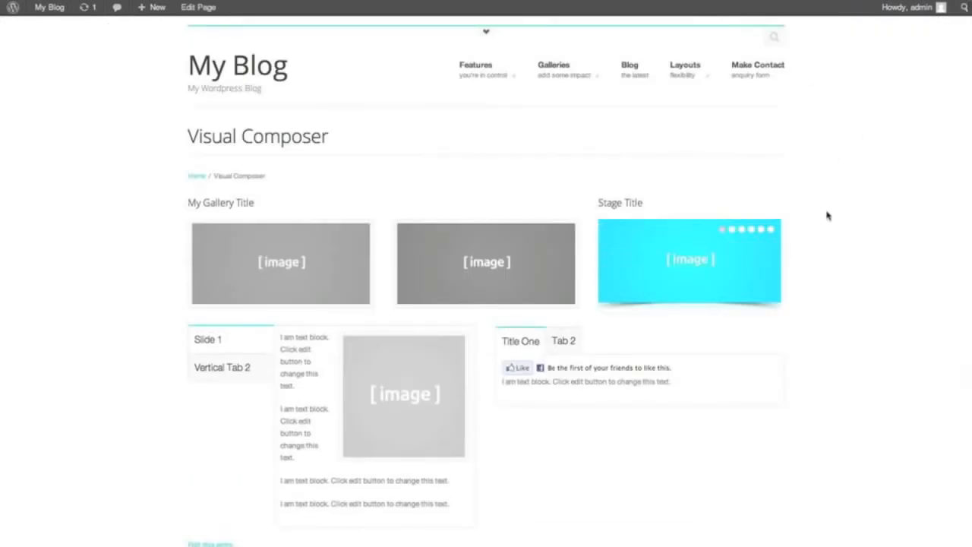
click(752, 230)
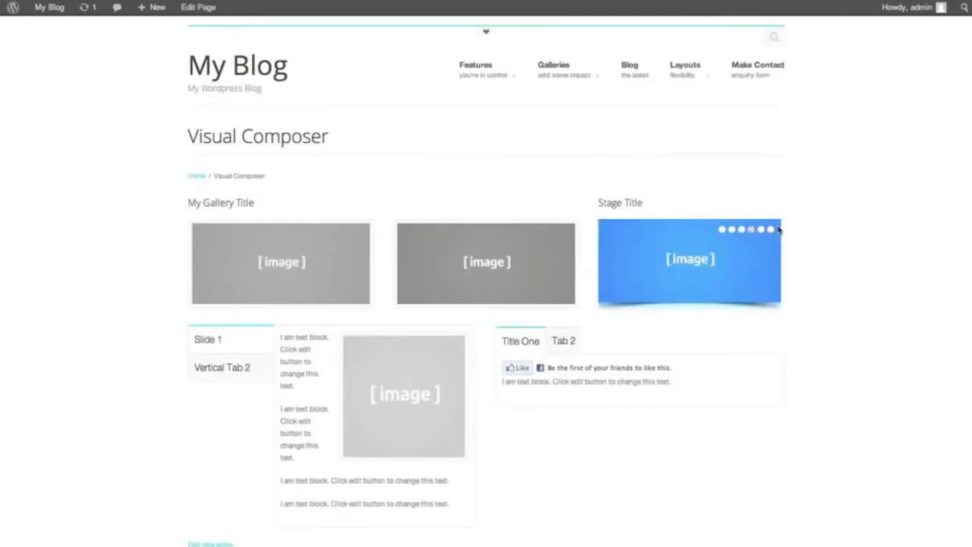
click(771, 229)
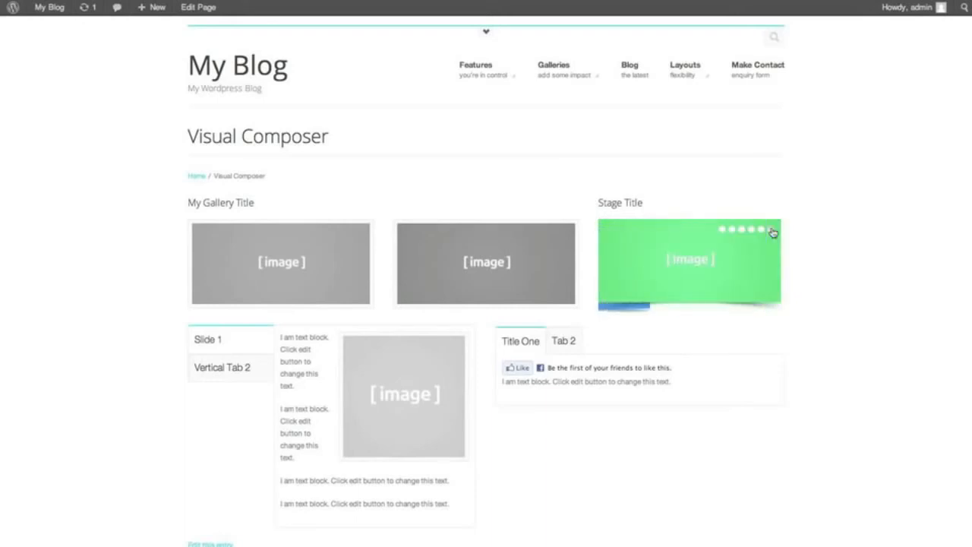
click(177, 0)
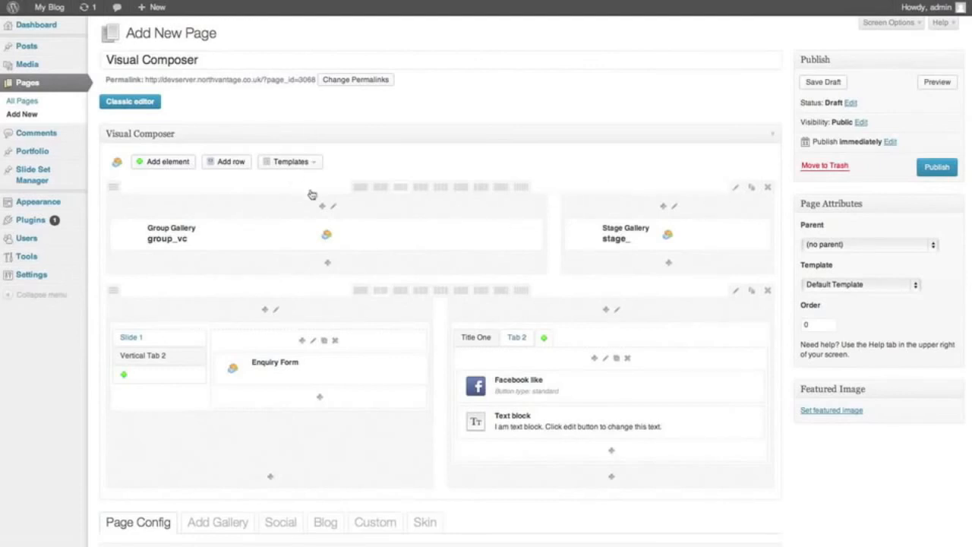
Step: Move the Stage Gallery's column ahead of the Group Gallery's column in the first row
drag(591, 212, 156, 215)
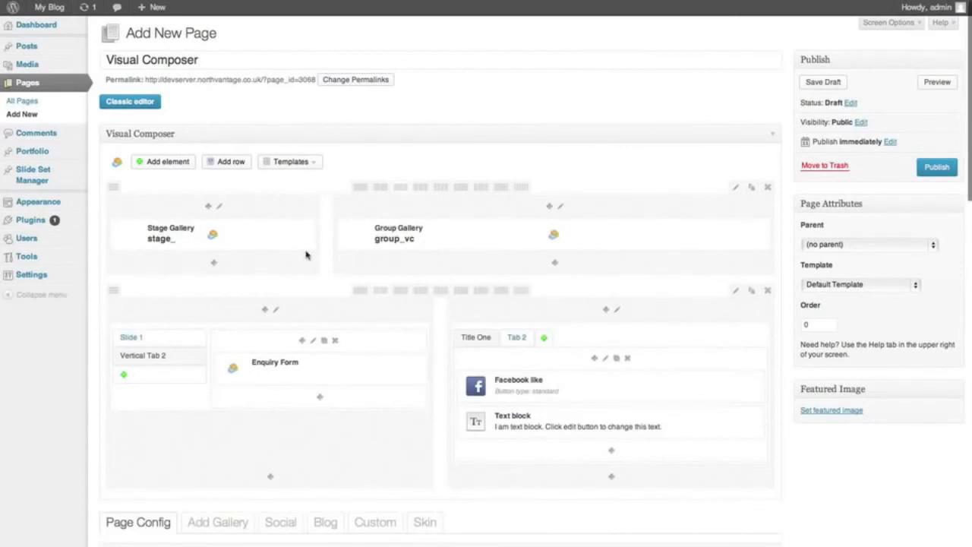
scroll(306, 255, down, 5)
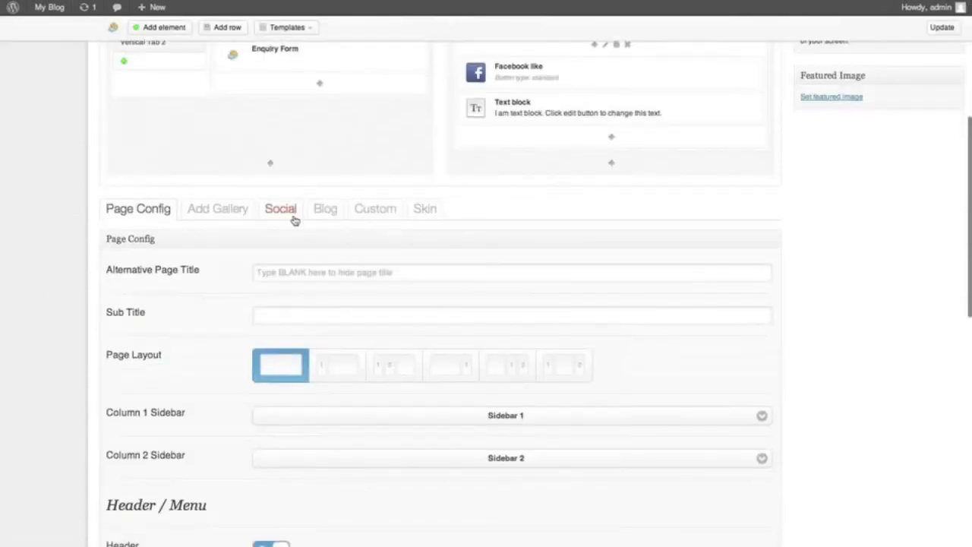
scroll(295, 217, up, 5)
Step: Review the element types that can be added, close the list, and open the options for saving and loading templates
click(167, 162)
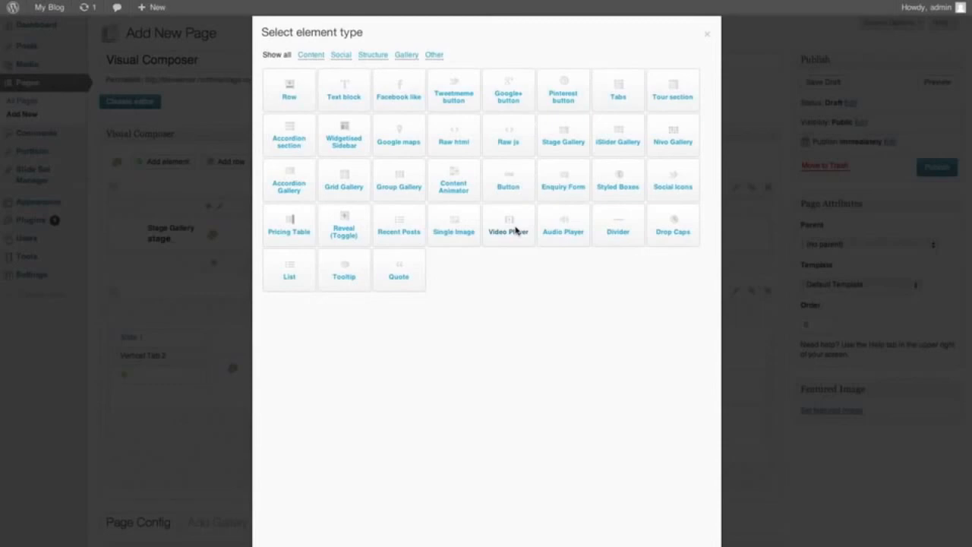
click(707, 36)
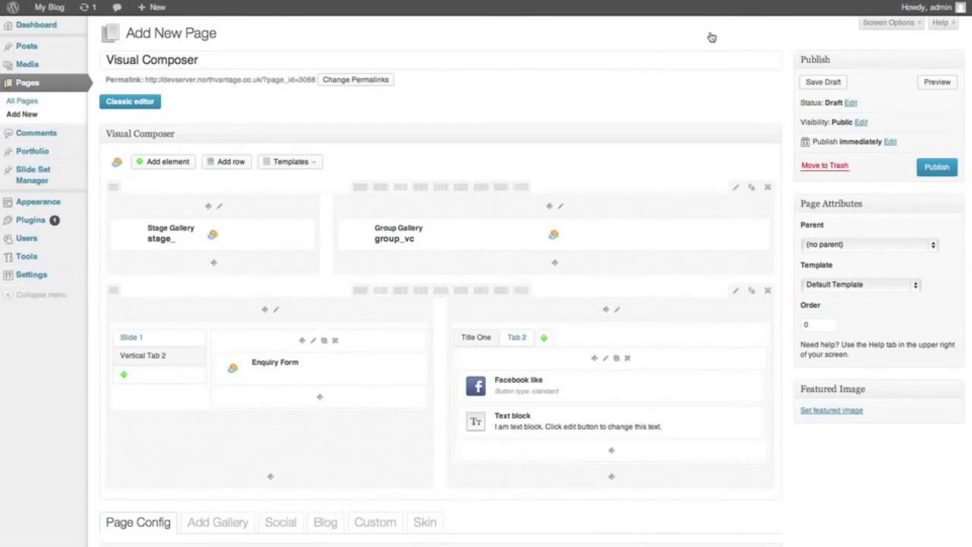
click(313, 164)
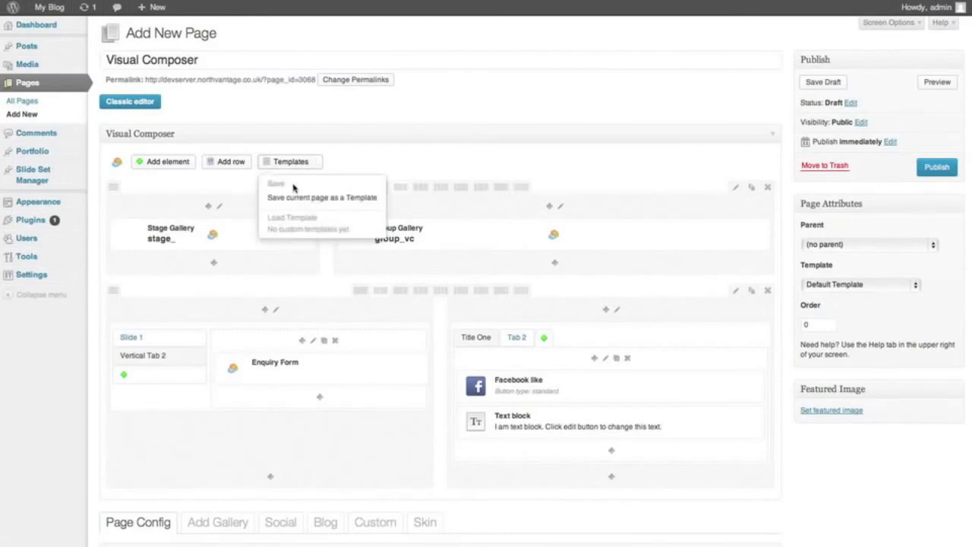